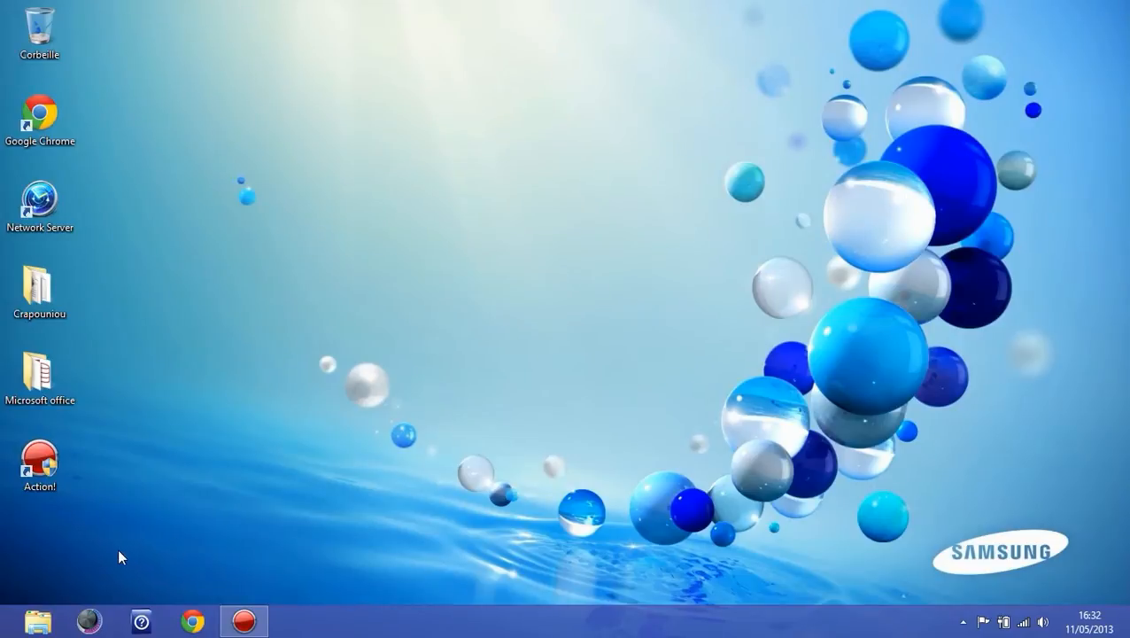
Step: Open Chrome and search Google for "mes drivers"
{"action": "left_click", "coordinate": [183, 622]}
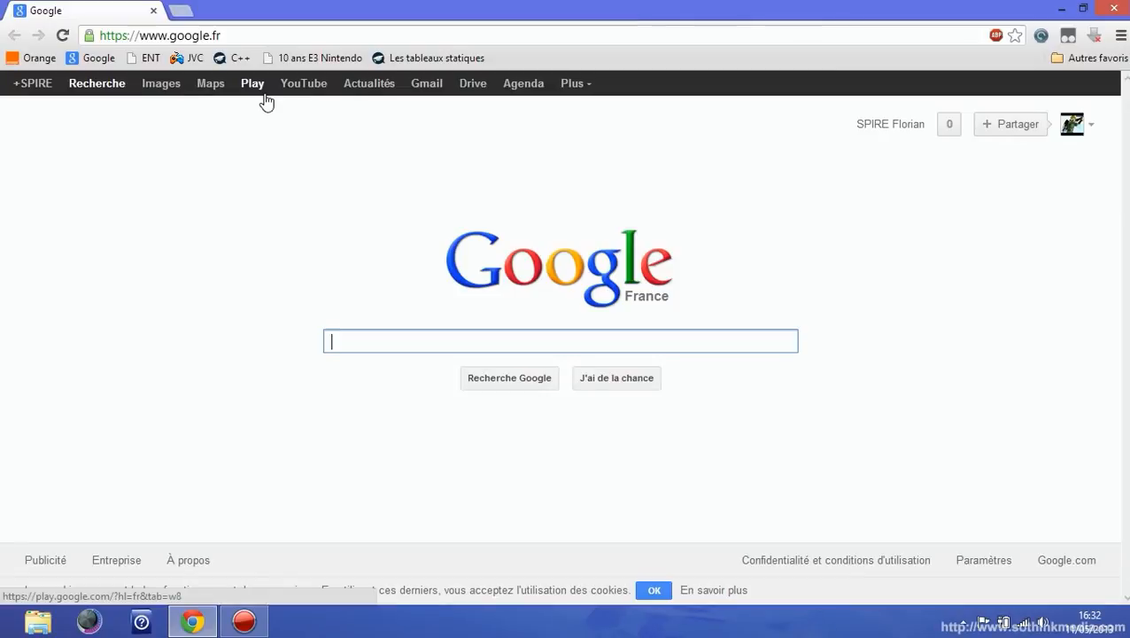
{"action": "type", "text": "mes d"}
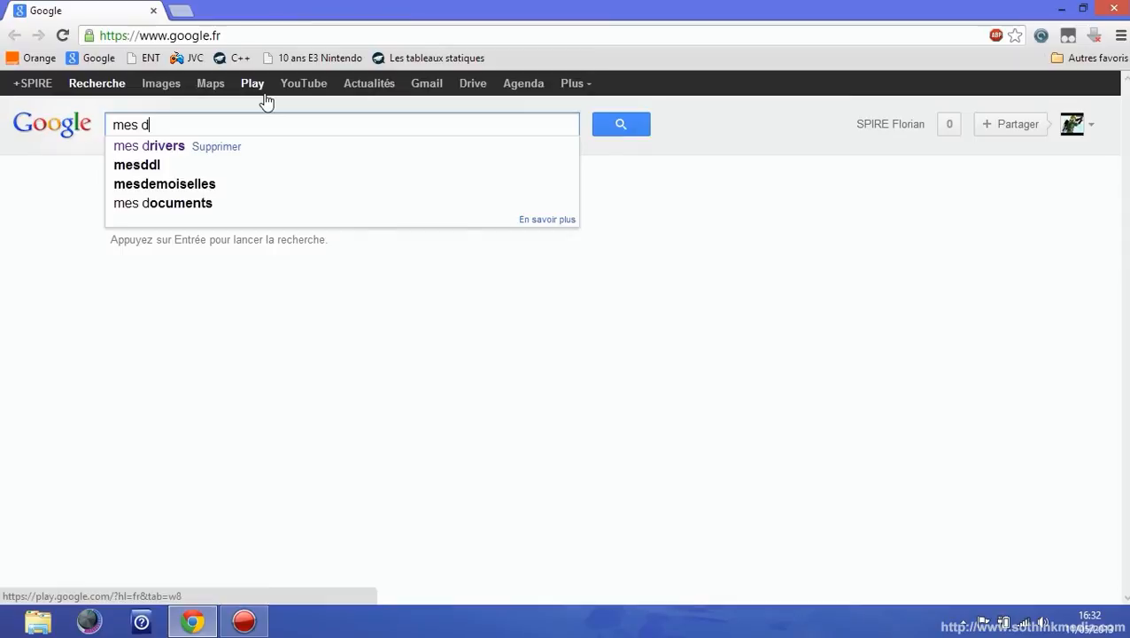
{"action": "key", "text": "Down"}
{"action": "key", "text": "Return"}
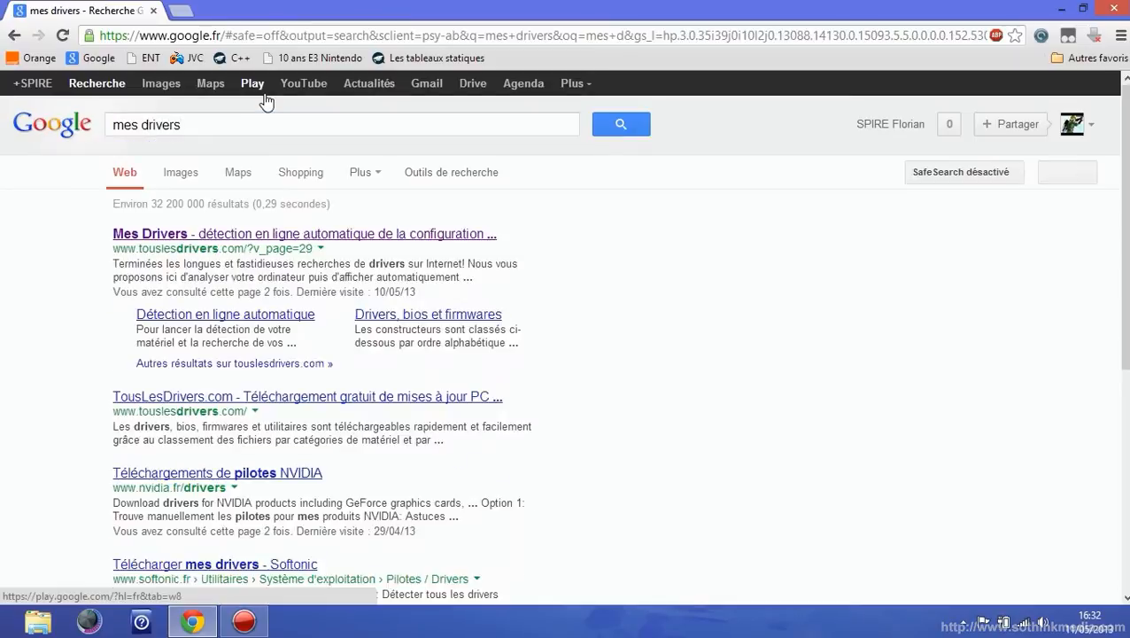
Step: Open the touslesdrivers.com automatic detection page and launch the detection
{"action": "left_click", "coordinate": [256, 313]}
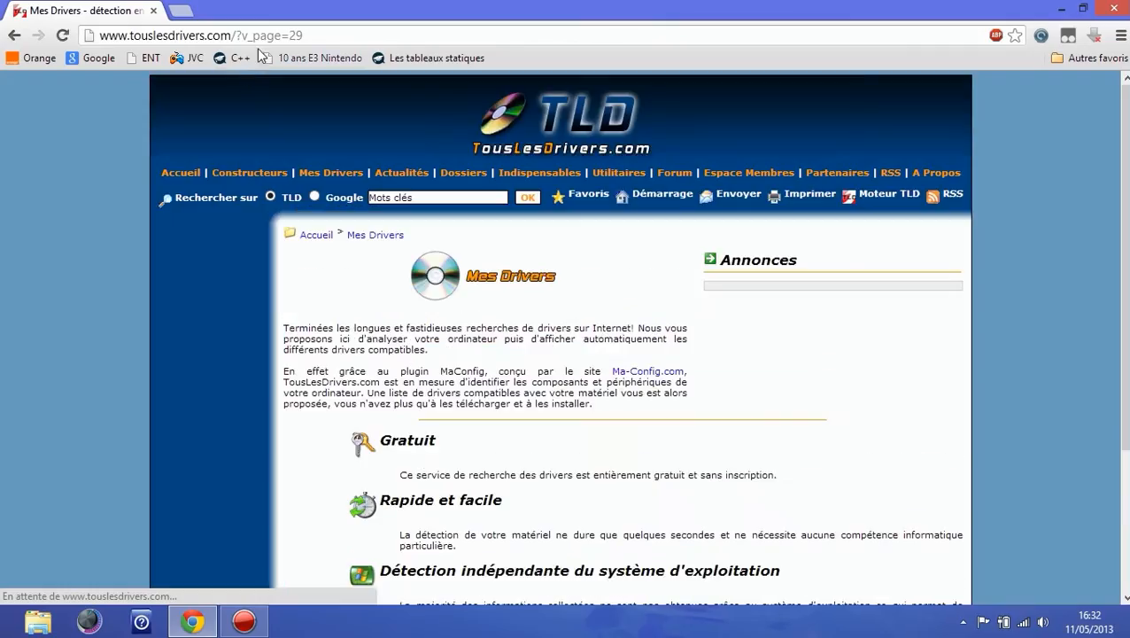
{"action": "left_click_drag", "start_coordinate": [100, 35], "coordinate": [231, 36]}
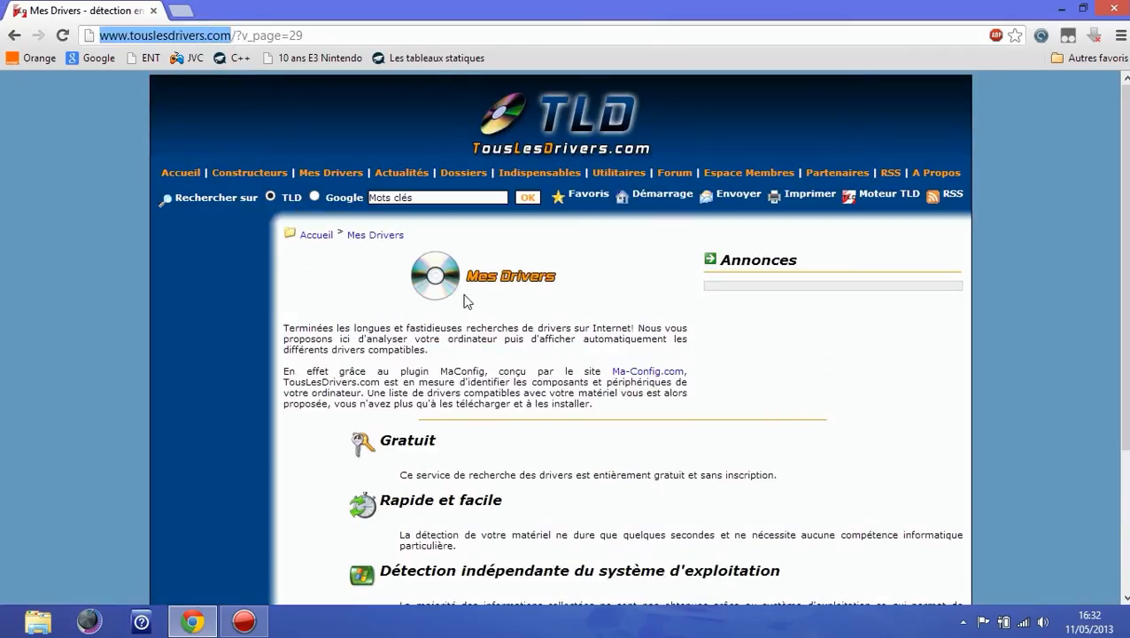
{"action": "left_click", "coordinate": [468, 351]}
{"action": "scroll", "coordinate": [466, 351], "scroll_direction": "down", "scroll_amount": 1}
{"action": "scroll", "coordinate": [468, 352], "scroll_direction": "down", "scroll_amount": 1}
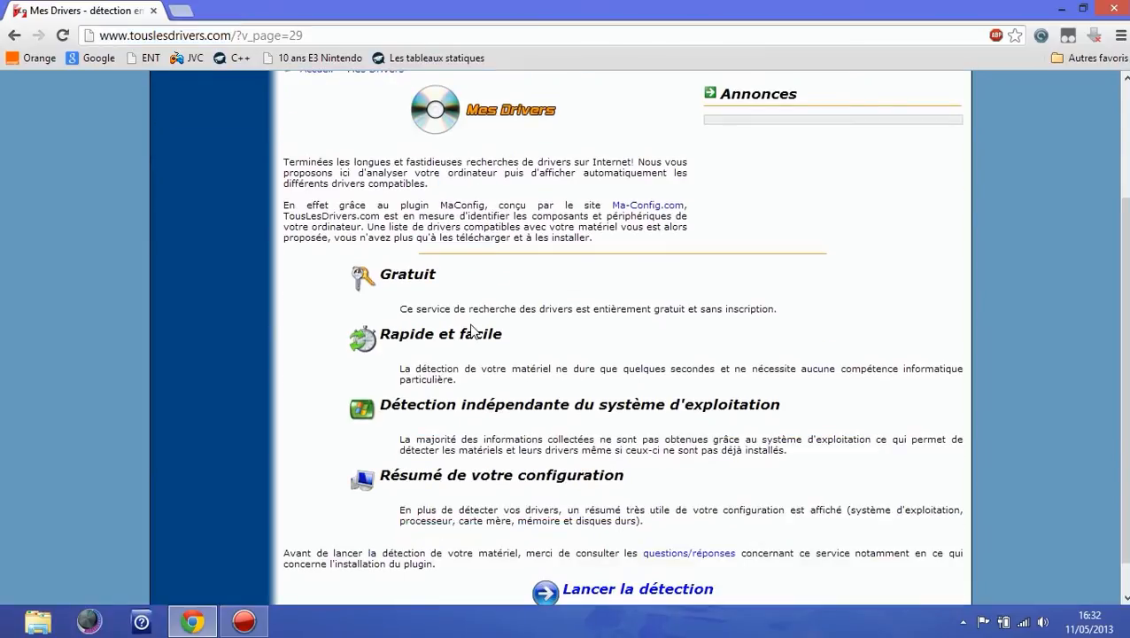
{"action": "scroll", "coordinate": [472, 326], "scroll_direction": "up", "scroll_amount": 2}
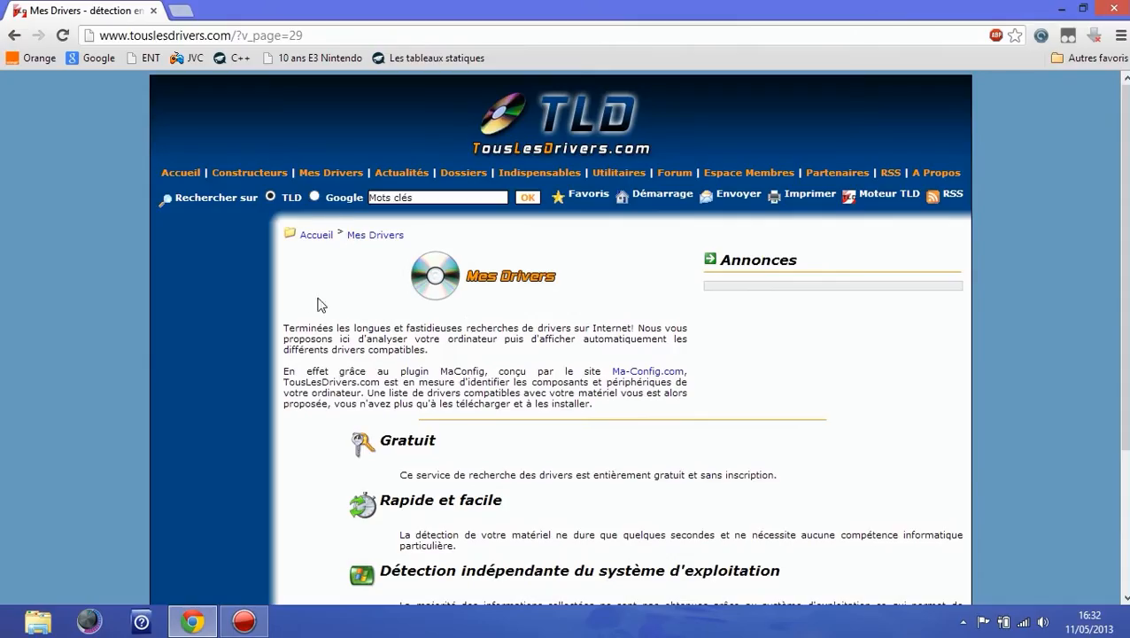
{"action": "scroll", "coordinate": [442, 407], "scroll_direction": "down", "scroll_amount": 1}
{"action": "scroll", "coordinate": [425, 403], "scroll_direction": "down", "scroll_amount": 1}
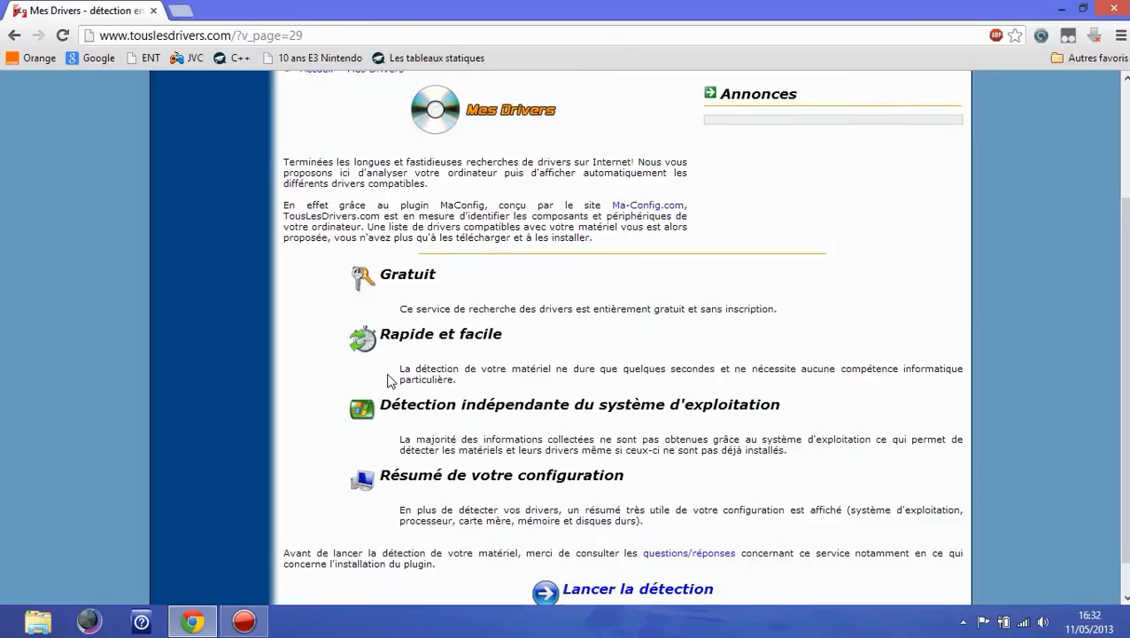
{"action": "scroll", "coordinate": [416, 398], "scroll_direction": "down", "scroll_amount": 1}
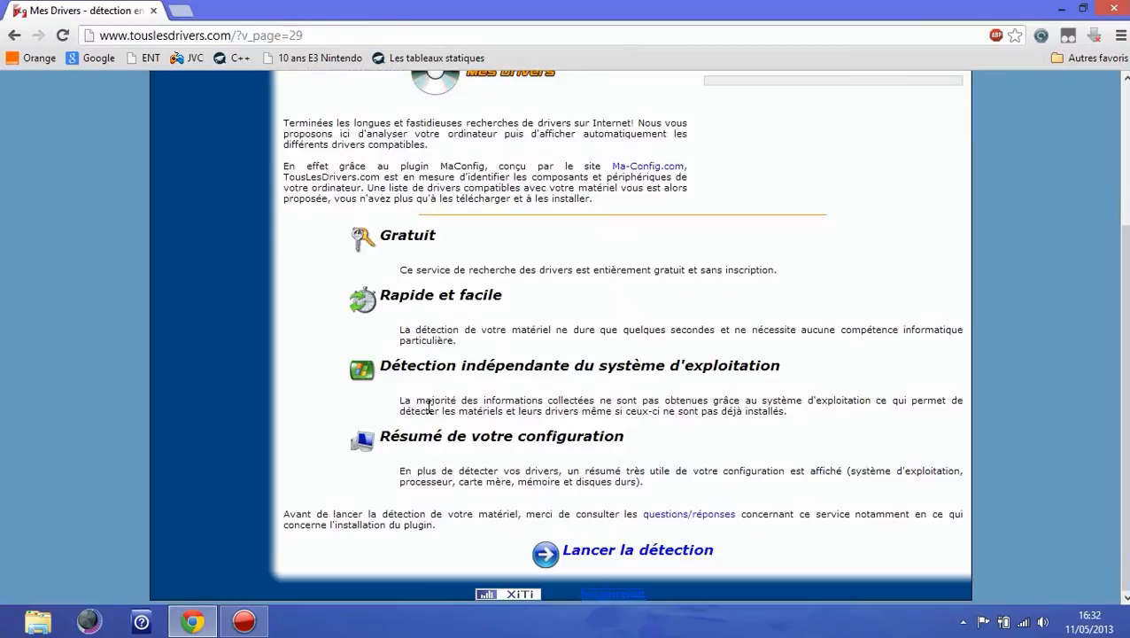
{"action": "left_click", "coordinate": [599, 556]}
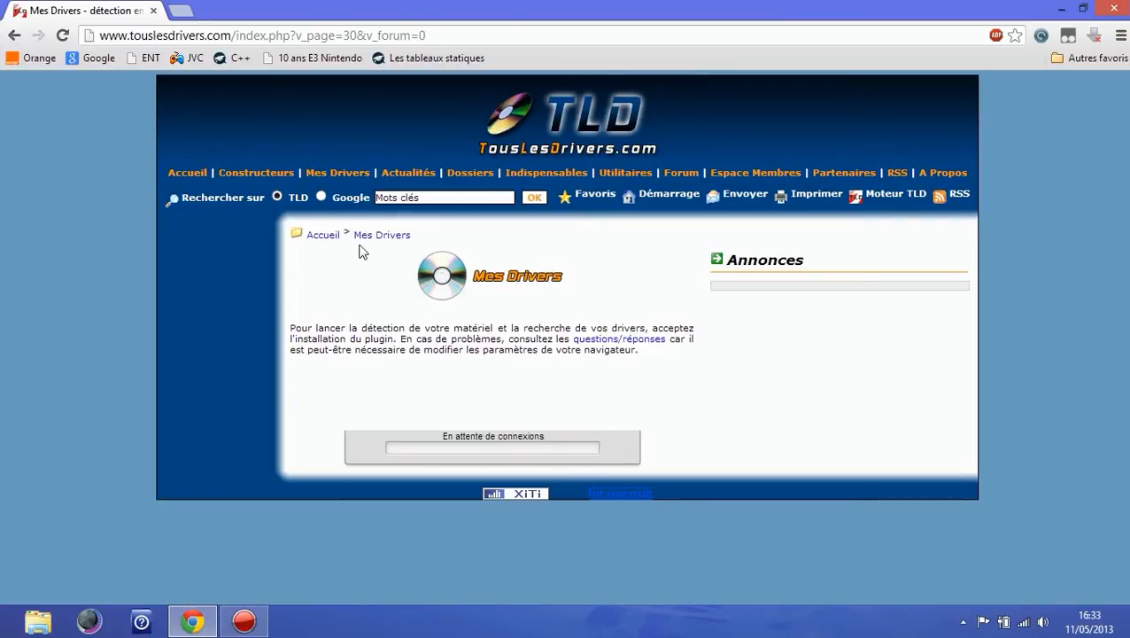
{"action": "left_click", "coordinate": [201, 173]}
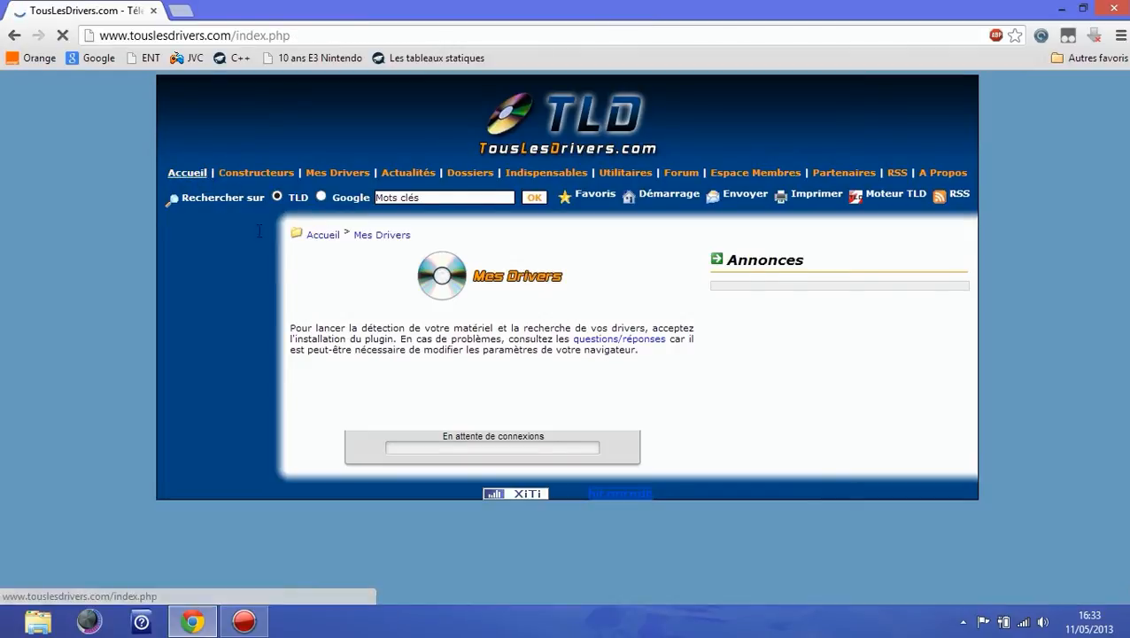
{"action": "scroll", "coordinate": [502, 416], "scroll_direction": "down", "scroll_amount": 3}
{"action": "scroll", "coordinate": [502, 416], "scroll_direction": "up", "scroll_amount": 2}
{"action": "left_click", "coordinate": [520, 115]}
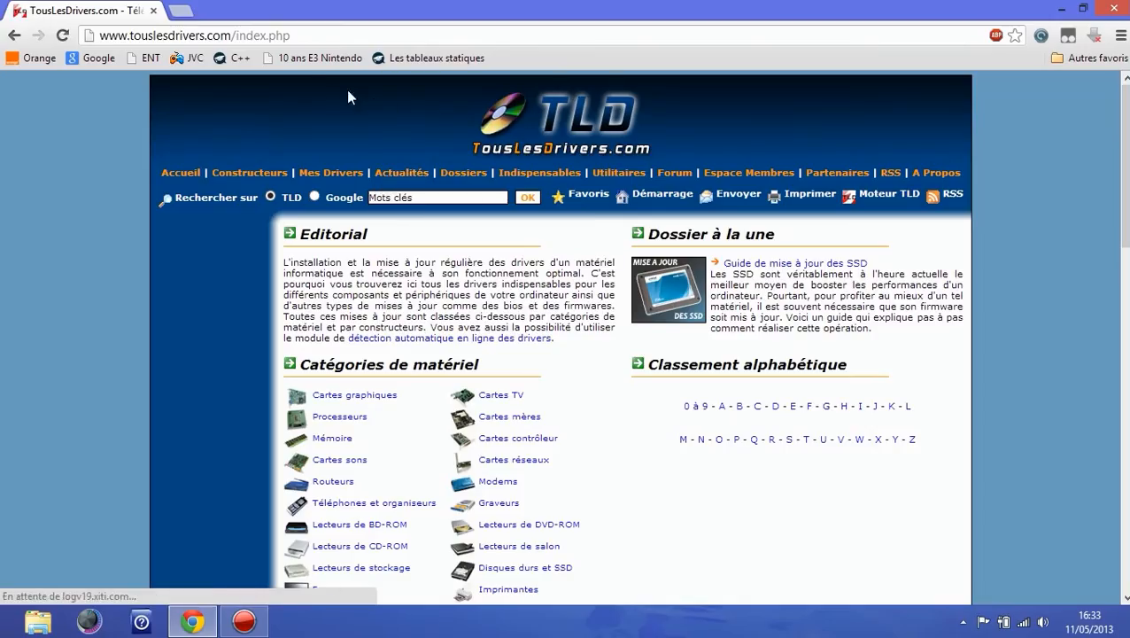
{"action": "left_click", "coordinate": [14, 36]}
{"action": "left_click", "coordinate": [14, 36]}
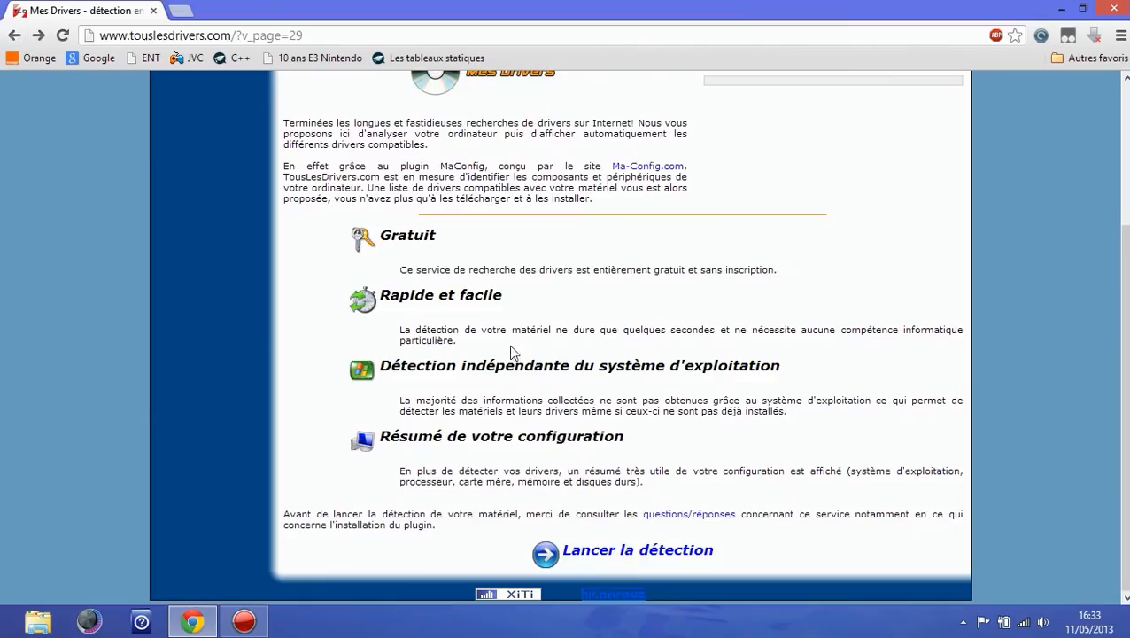
Step: Launch the detection again, download the plugin installer, run it and allow it to make changes
{"action": "left_click", "coordinate": [624, 549]}
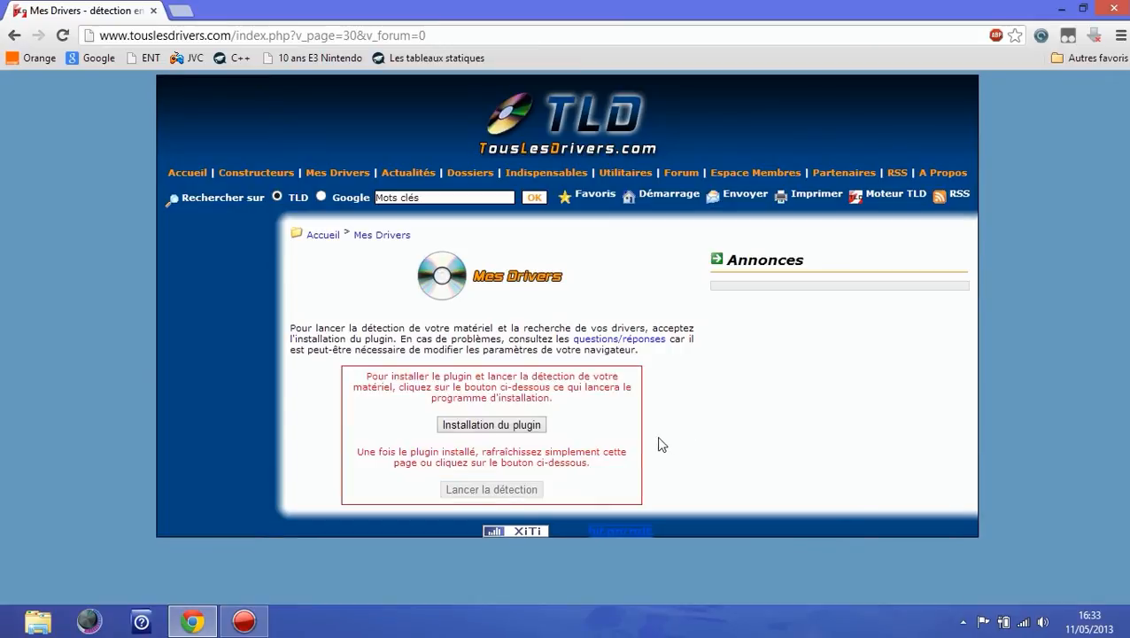
{"action": "left_click", "coordinate": [536, 427]}
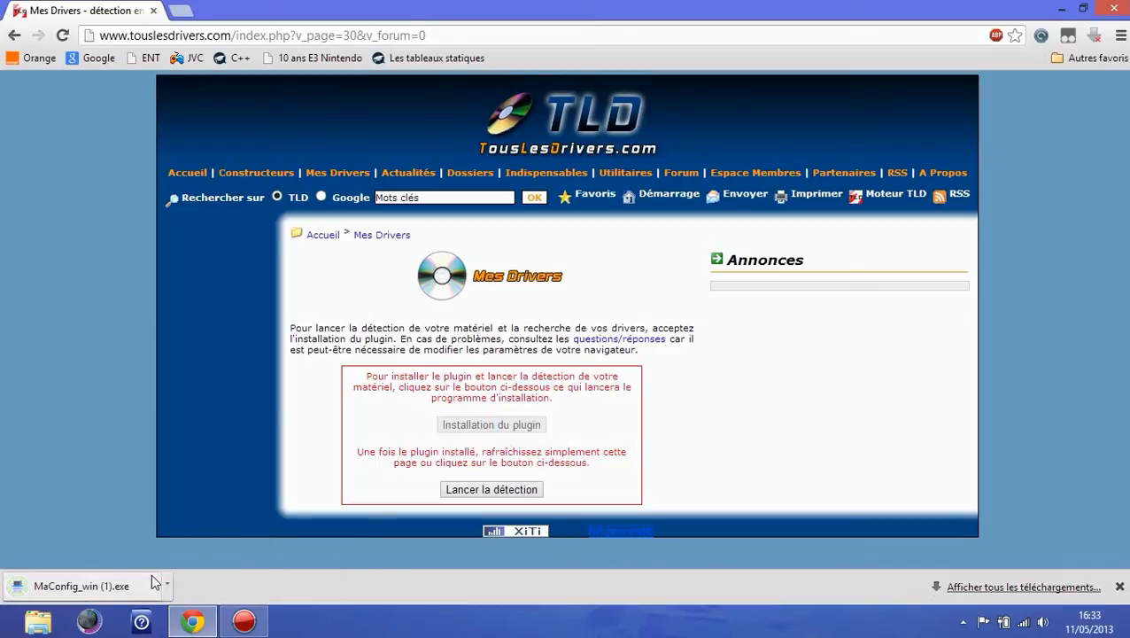
{"action": "left_click", "coordinate": [108, 591]}
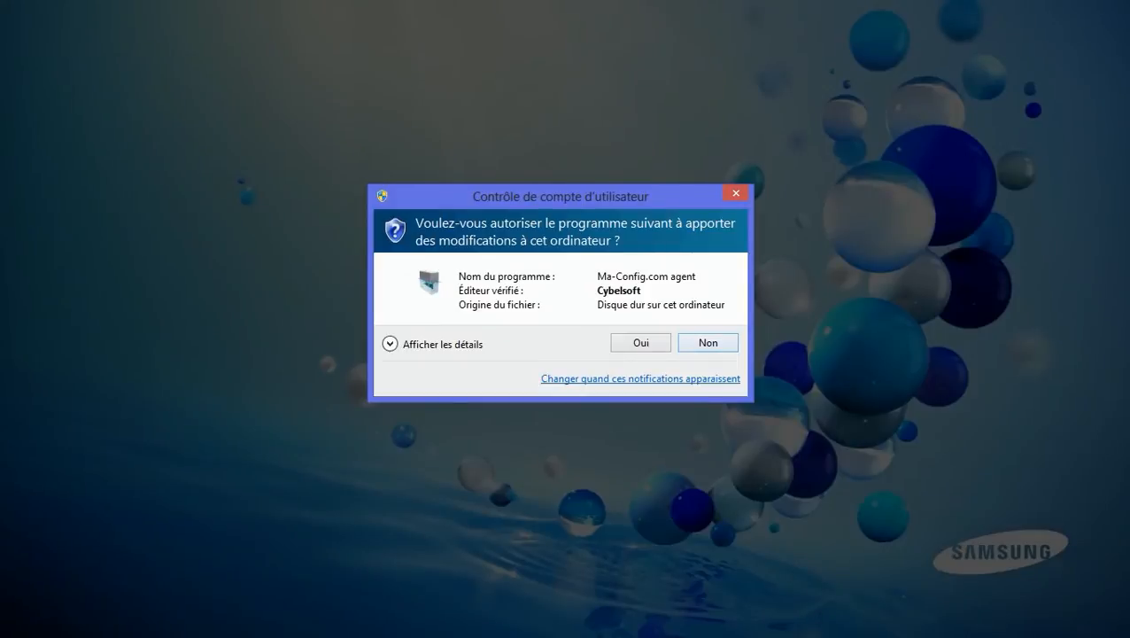
{"action": "left_click", "coordinate": [640, 343]}
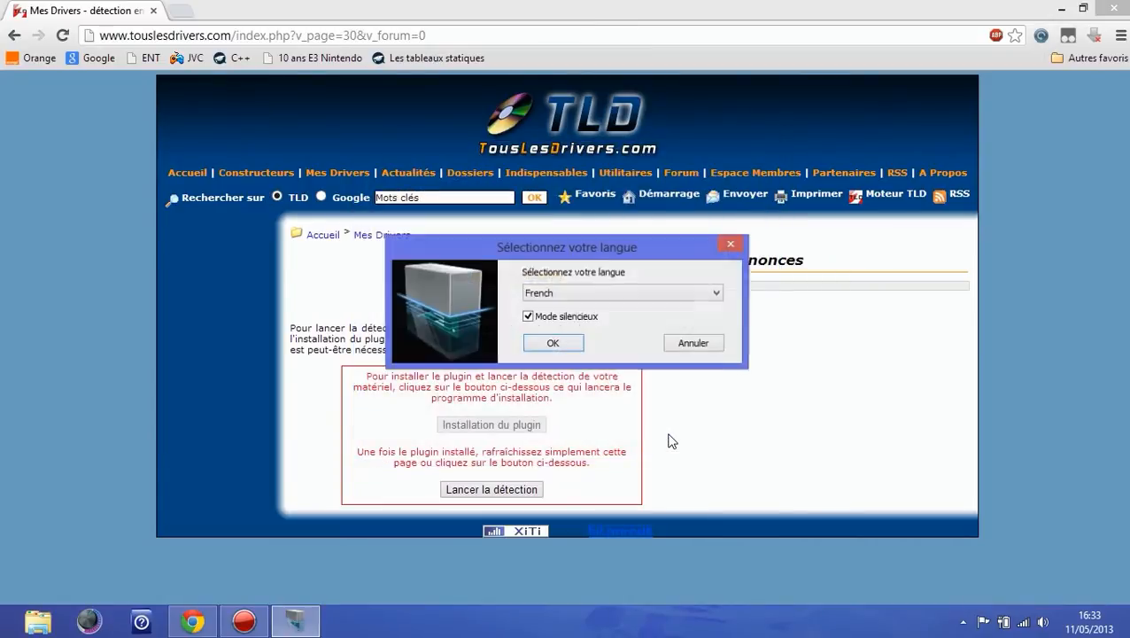
Step: Keep French as the installer language, uncheck silent mode, and confirm
{"action": "left_click", "coordinate": [599, 293]}
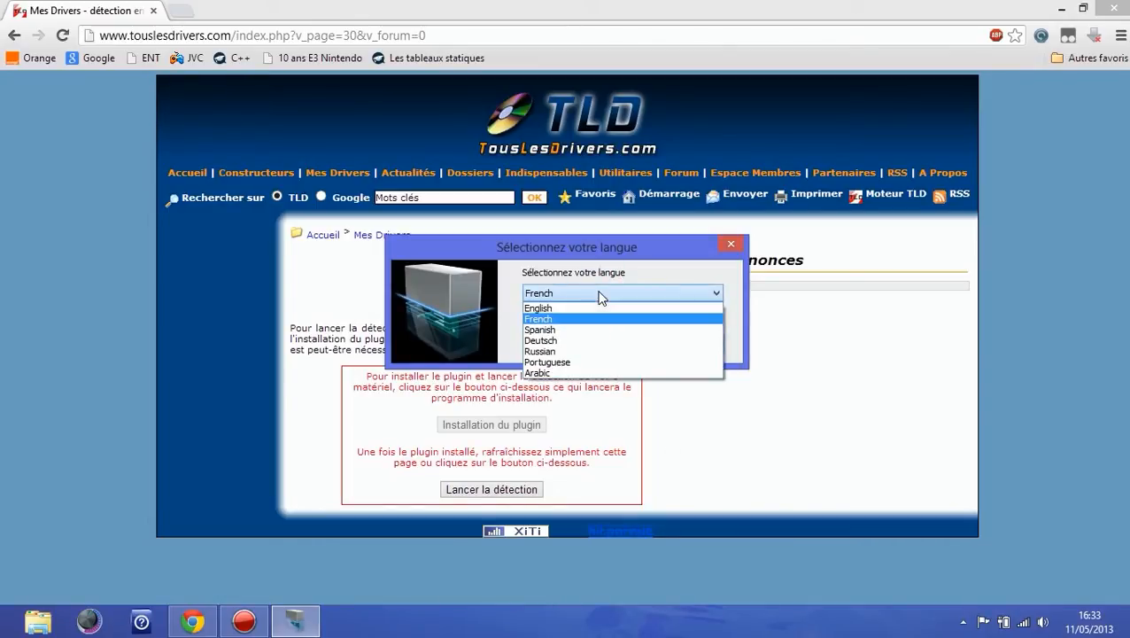
{"action": "left_click", "coordinate": [599, 294]}
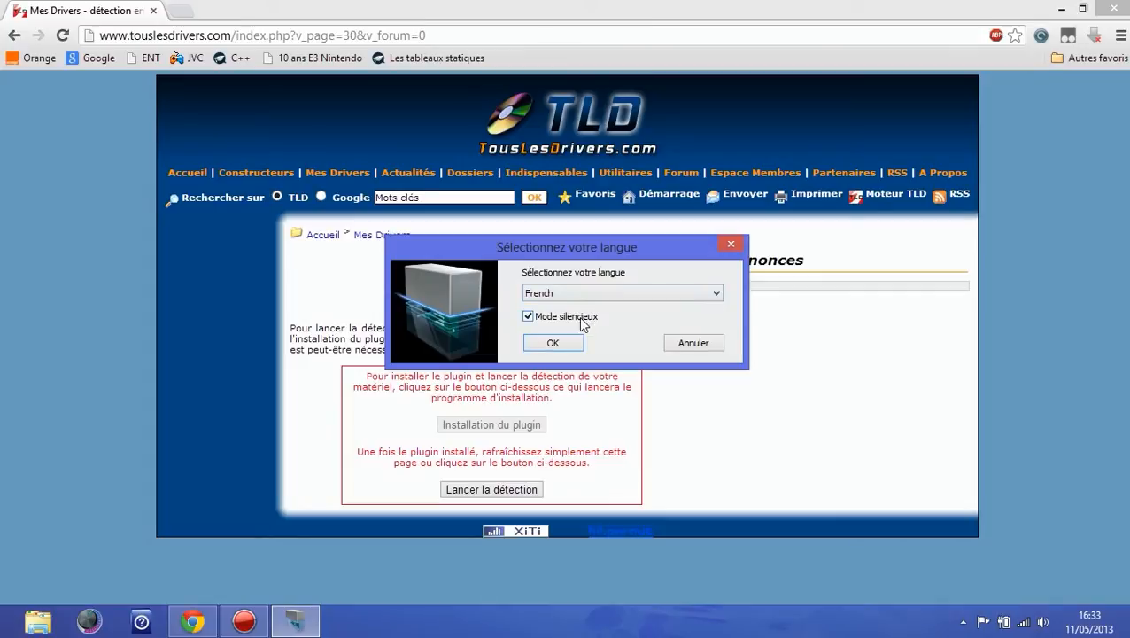
{"action": "left_click", "coordinate": [529, 317]}
{"action": "left_click", "coordinate": [563, 349]}
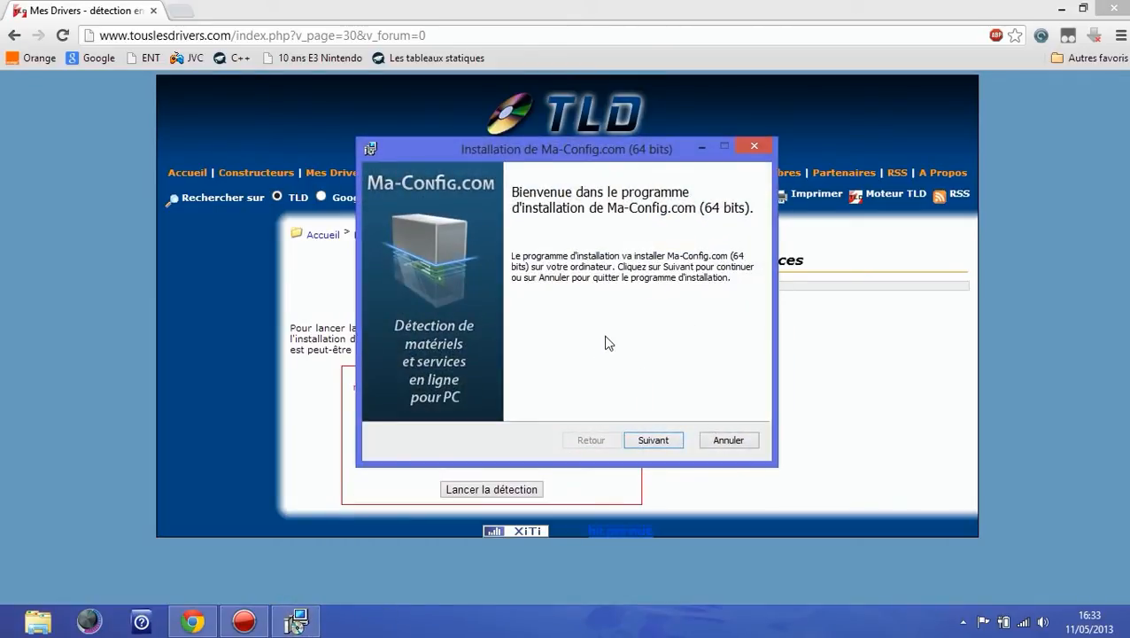
Step: Proceed through the Ma-Config.com installer with the default port and destination folder, and install it
{"action": "left_click", "coordinate": [634, 442]}
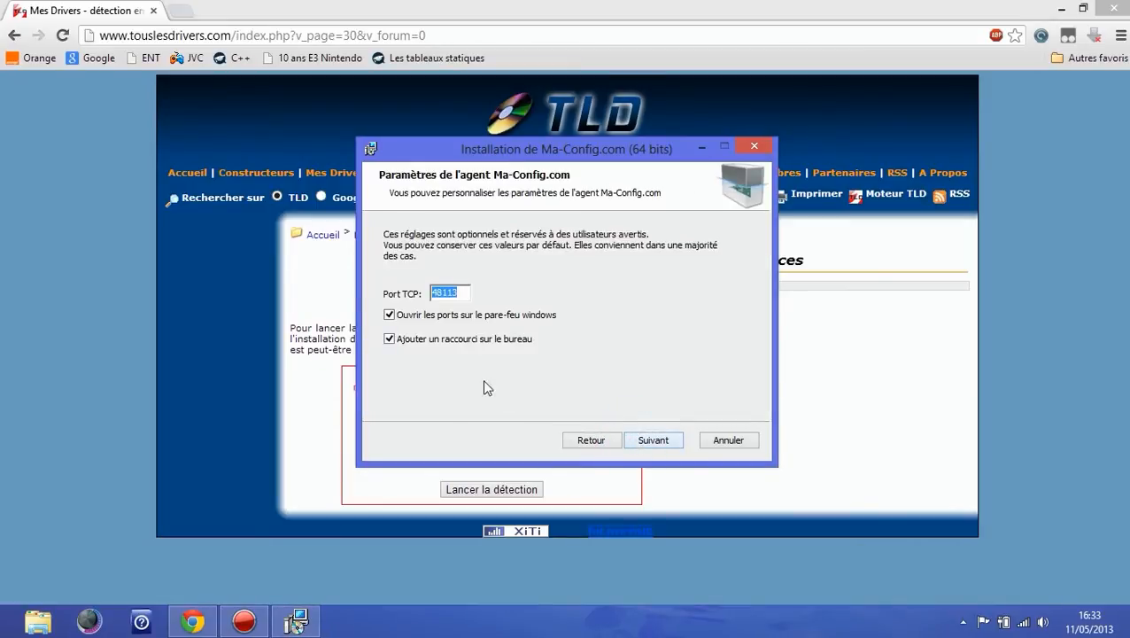
{"action": "left_click", "coordinate": [644, 443]}
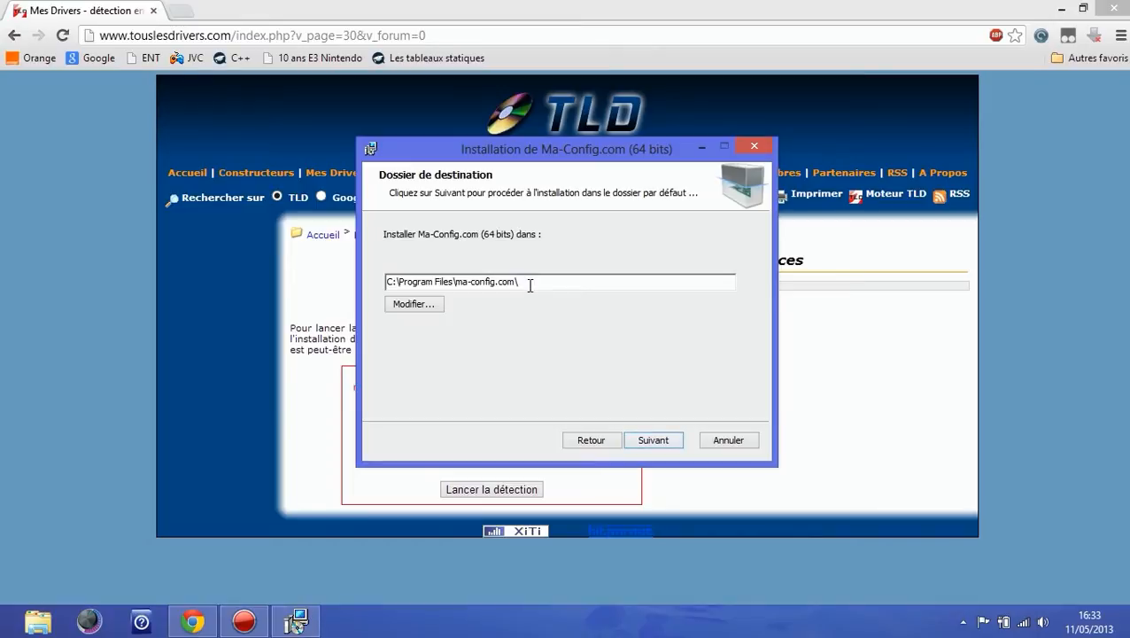
{"action": "left_click", "coordinate": [666, 443]}
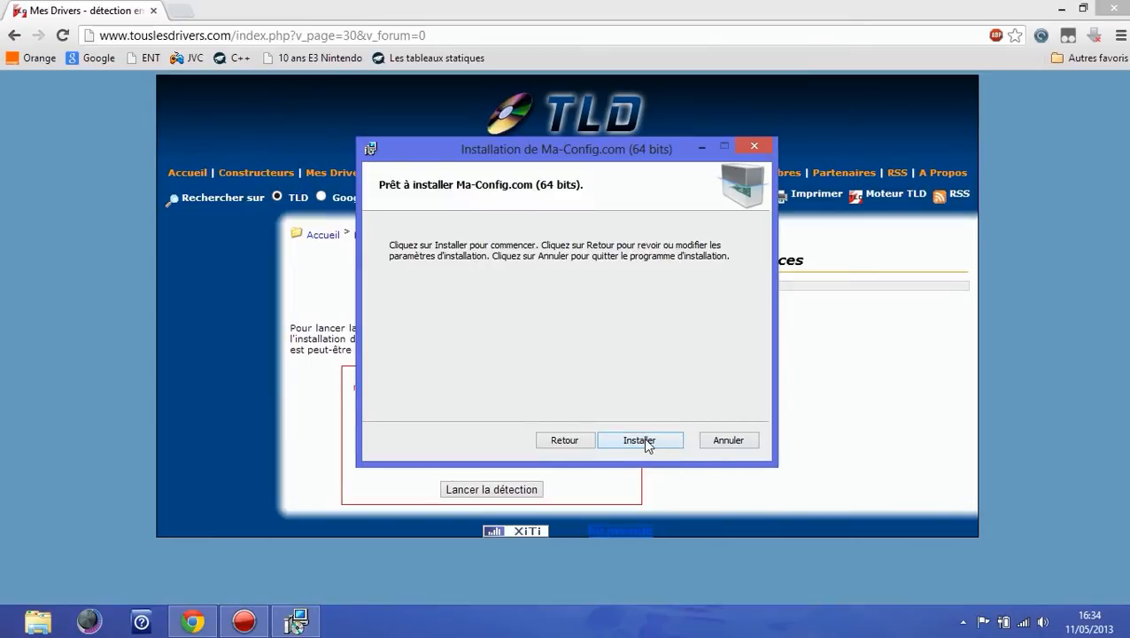
{"action": "left_click", "coordinate": [643, 438]}
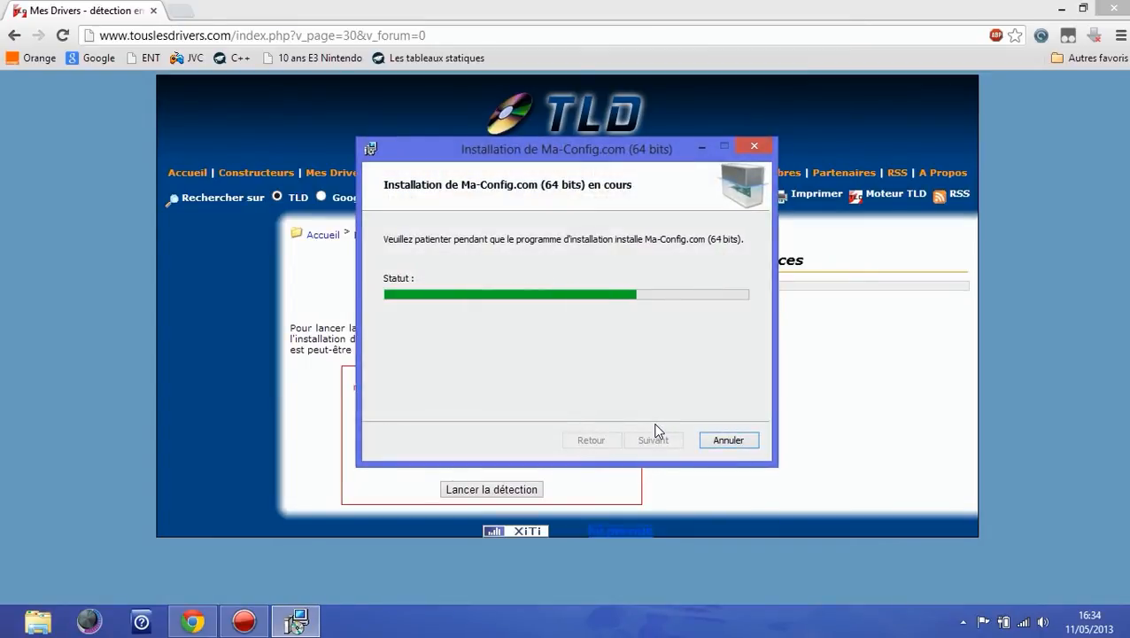
{"action": "left_click", "coordinate": [654, 438]}
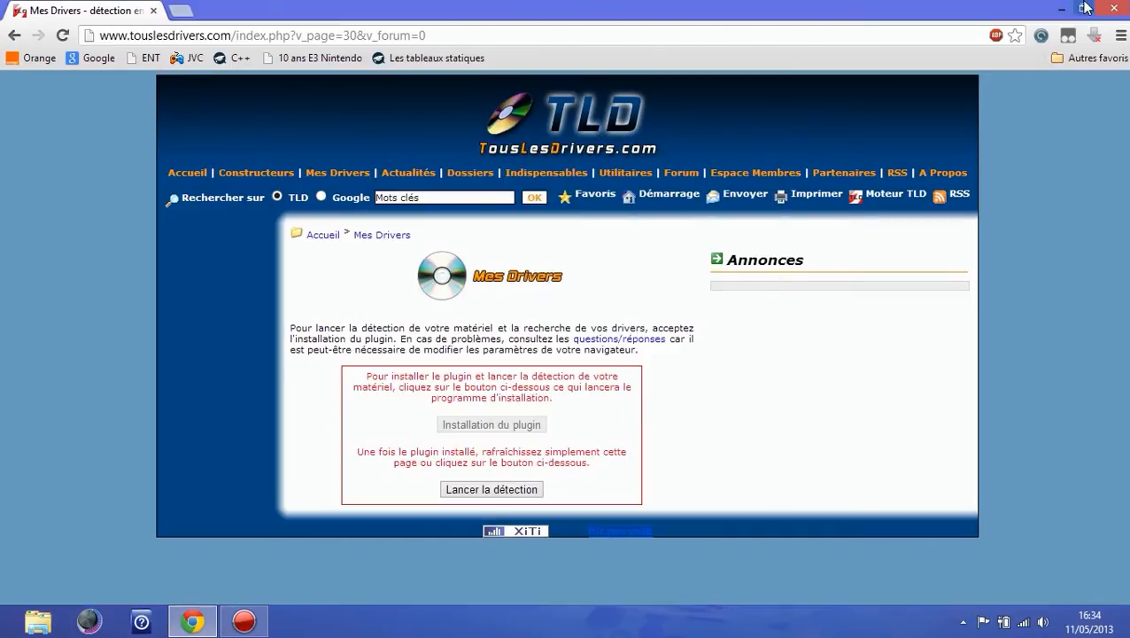
Step: Close the browser and start the Ma-Config.com detection from its desktop shortcut, allowing it to run
{"action": "left_click", "coordinate": [1120, 14]}
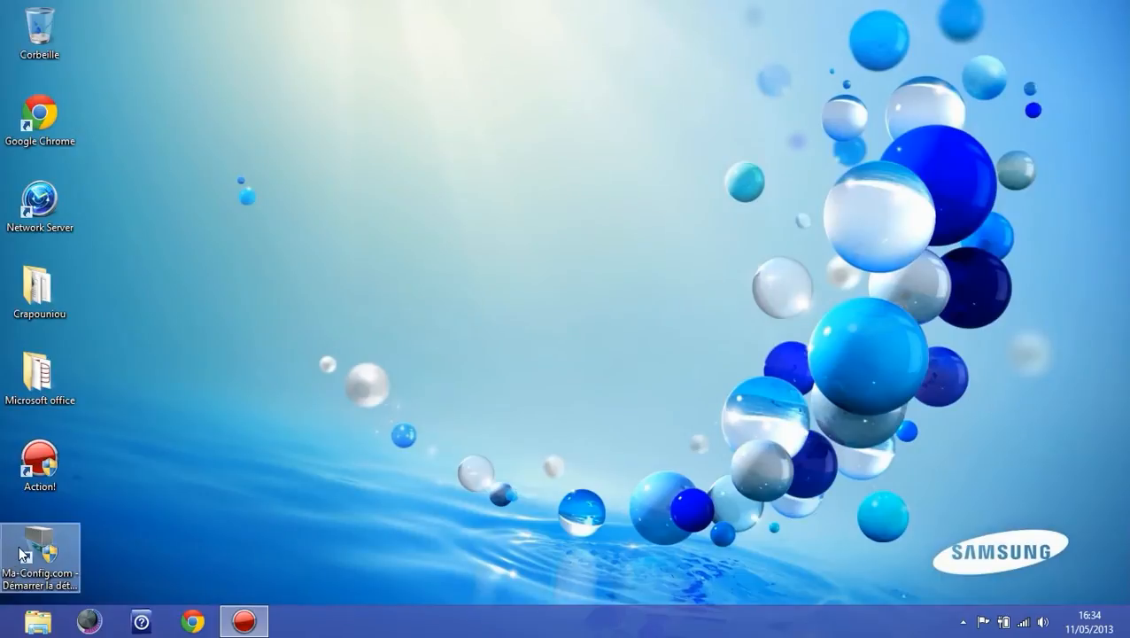
{"action": "double_click", "coordinate": [22, 553]}
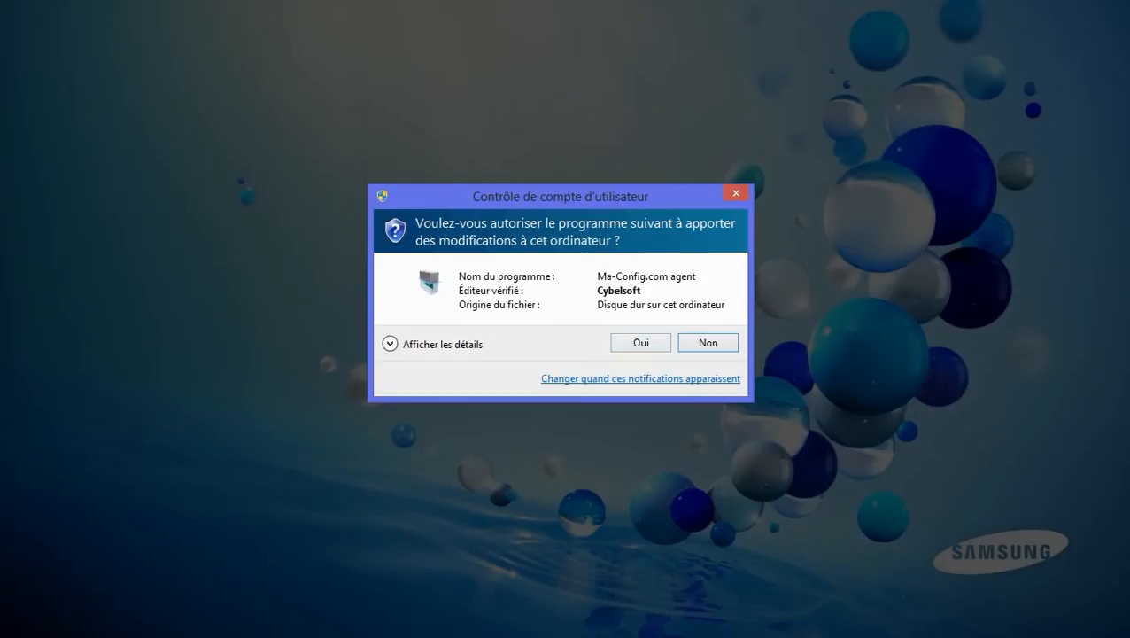
{"action": "left_click", "coordinate": [630, 341]}
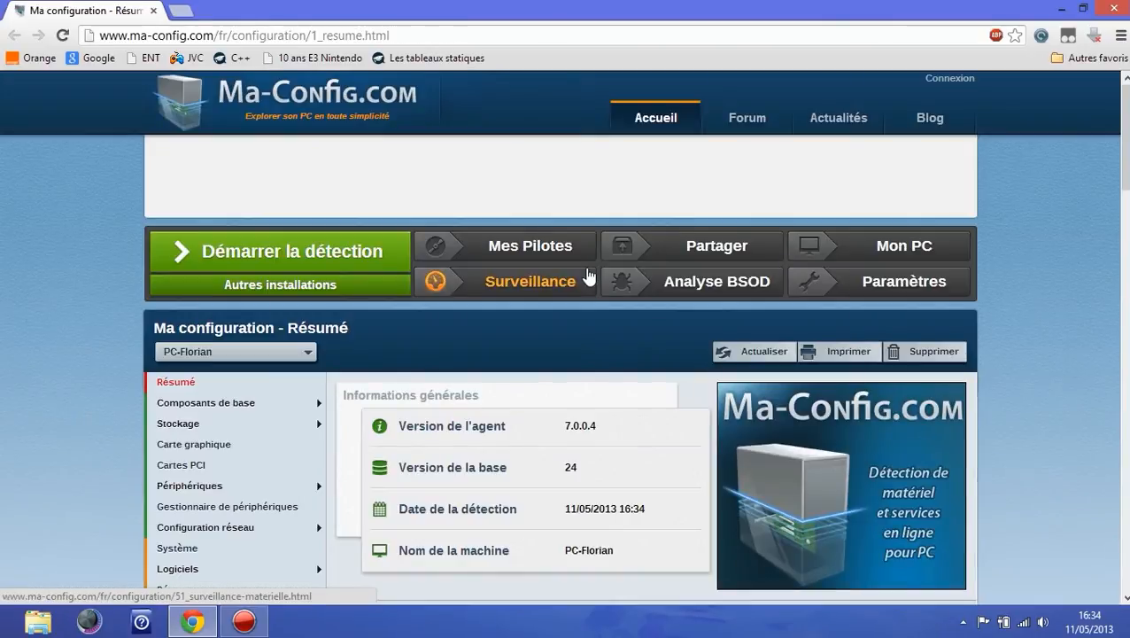
Step: Review the configuration summary and open the Mes Pilotes driver finder
{"action": "scroll", "coordinate": [411, 363], "scroll_direction": "down", "scroll_amount": 7}
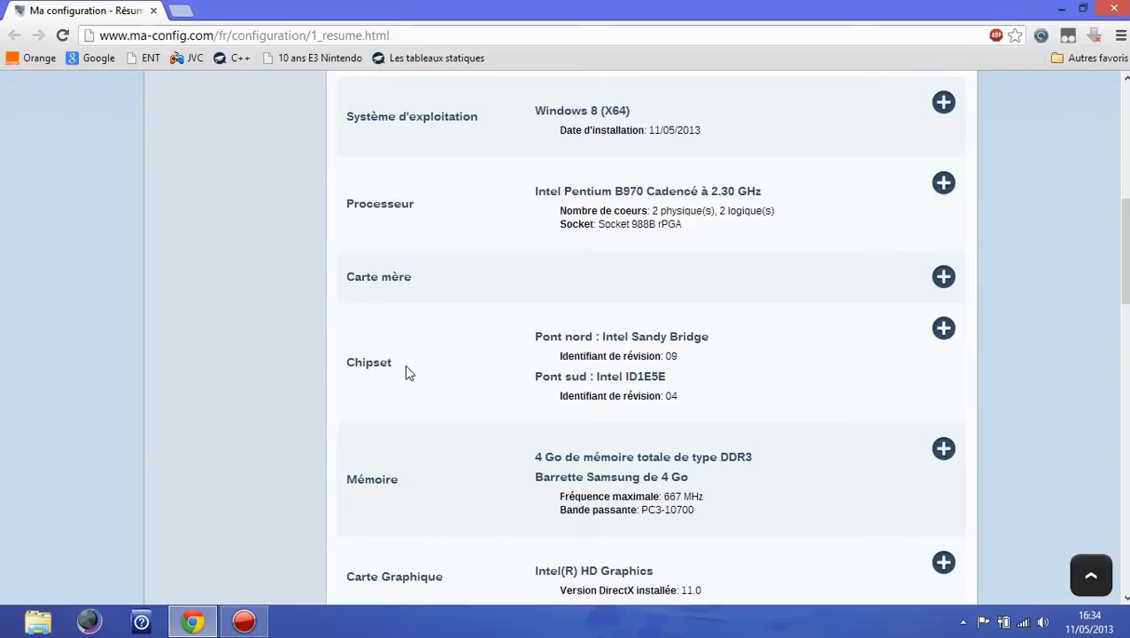
{"action": "scroll", "coordinate": [408, 370], "scroll_direction": "up", "scroll_amount": 7}
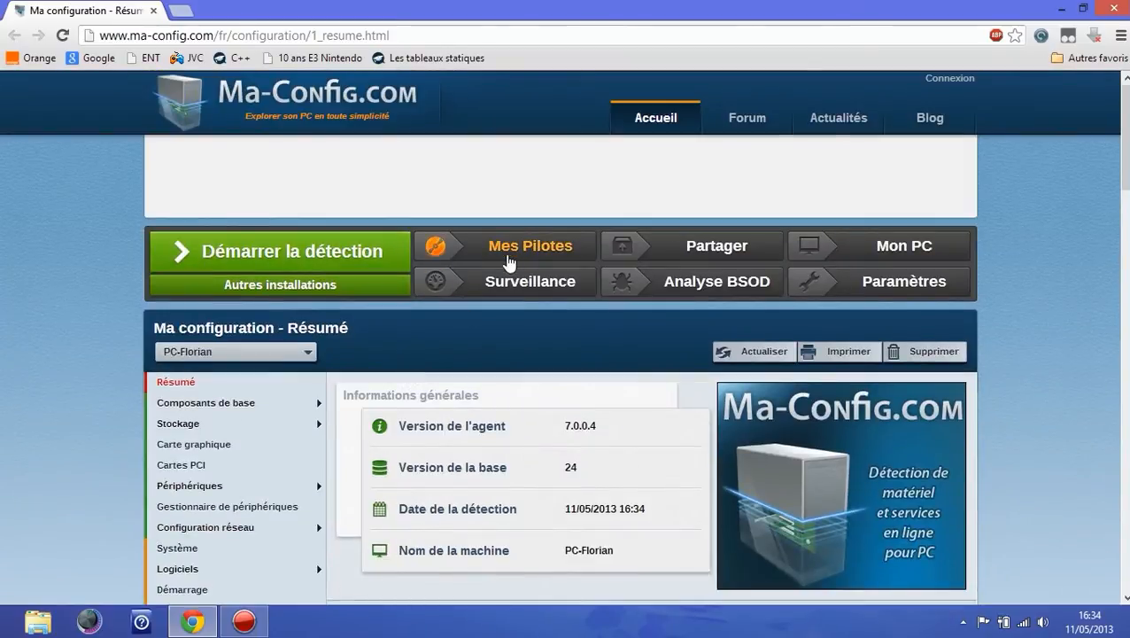
{"action": "left_click", "coordinate": [510, 249]}
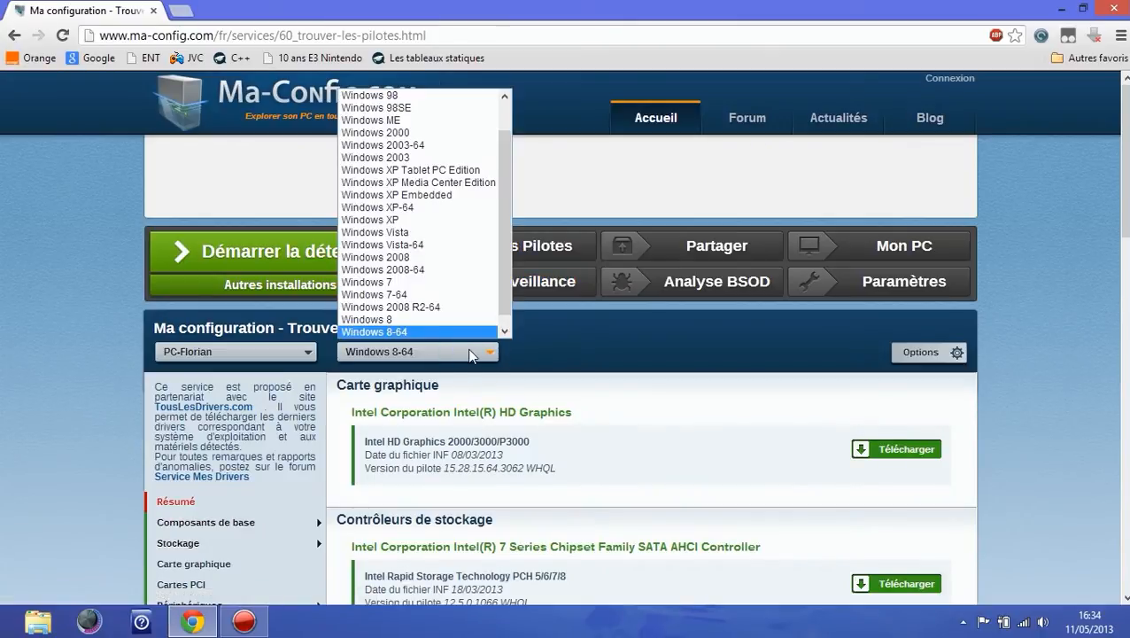
Step: Select Windows 8-64 as the operating system for the driver list
{"action": "scroll", "coordinate": [408, 183], "scroll_direction": "up", "scroll_amount": 1}
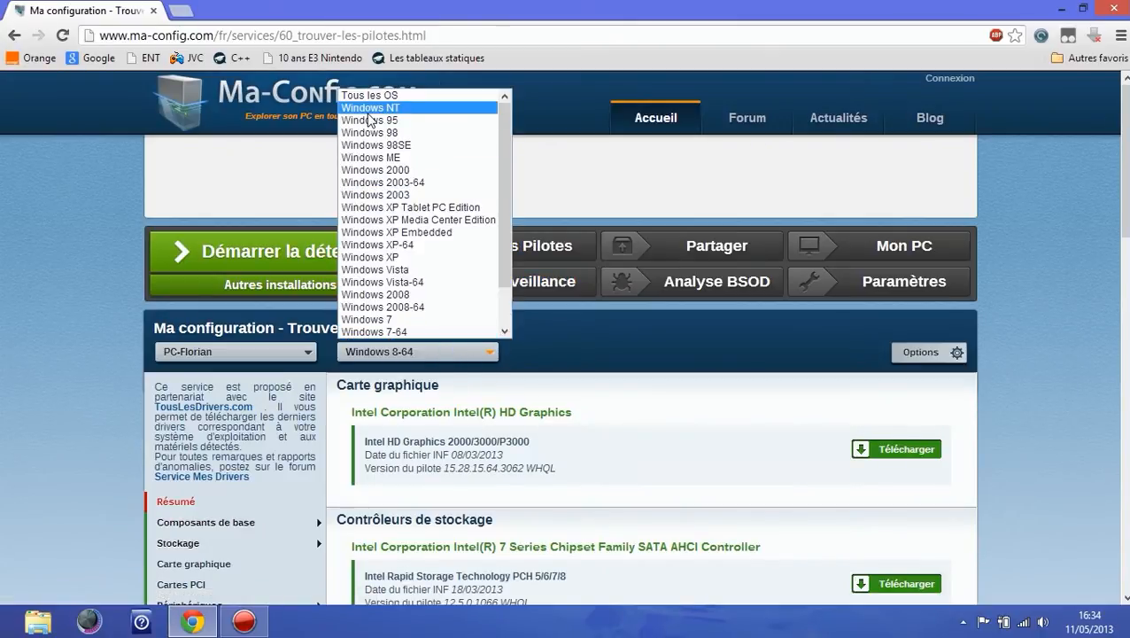
{"action": "scroll", "coordinate": [399, 212], "scroll_direction": "down", "scroll_amount": 2}
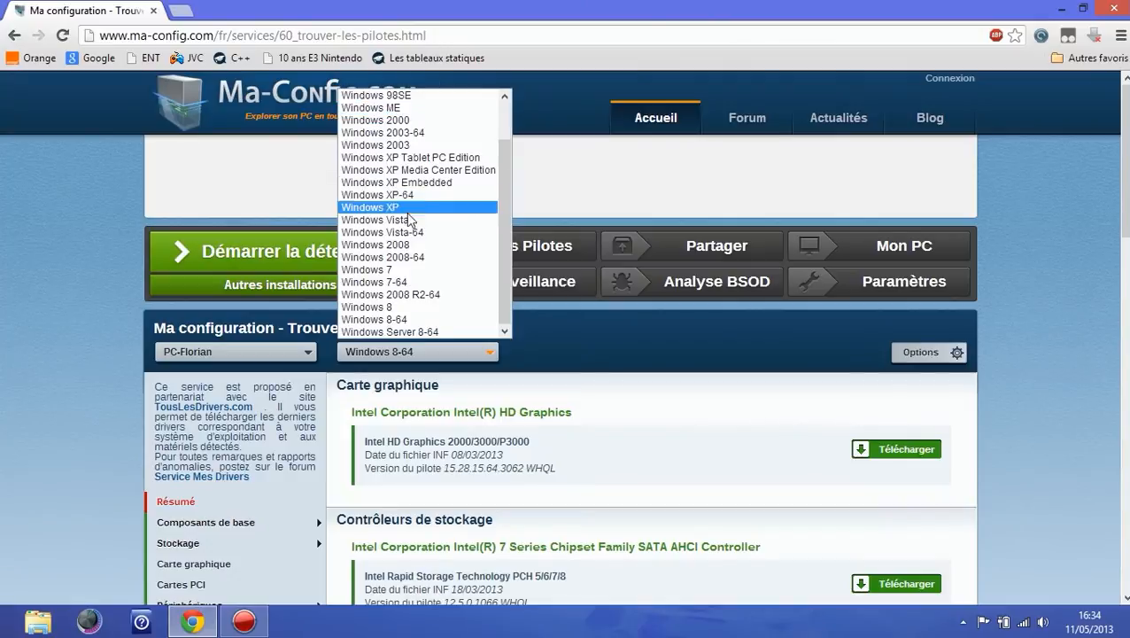
{"action": "left_click", "coordinate": [423, 320]}
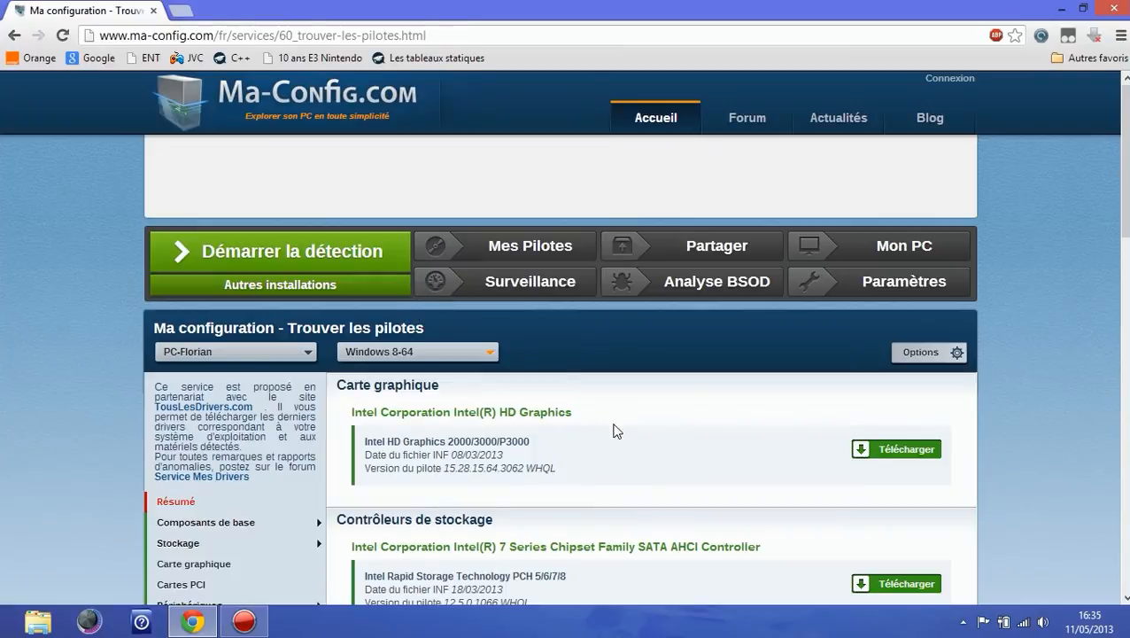
Step: Scroll through the list of drivers found for each hardware category
{"action": "scroll", "coordinate": [660, 403], "scroll_direction": "down", "scroll_amount": 2}
{"action": "scroll", "coordinate": [427, 320], "scroll_direction": "down", "scroll_amount": 5}
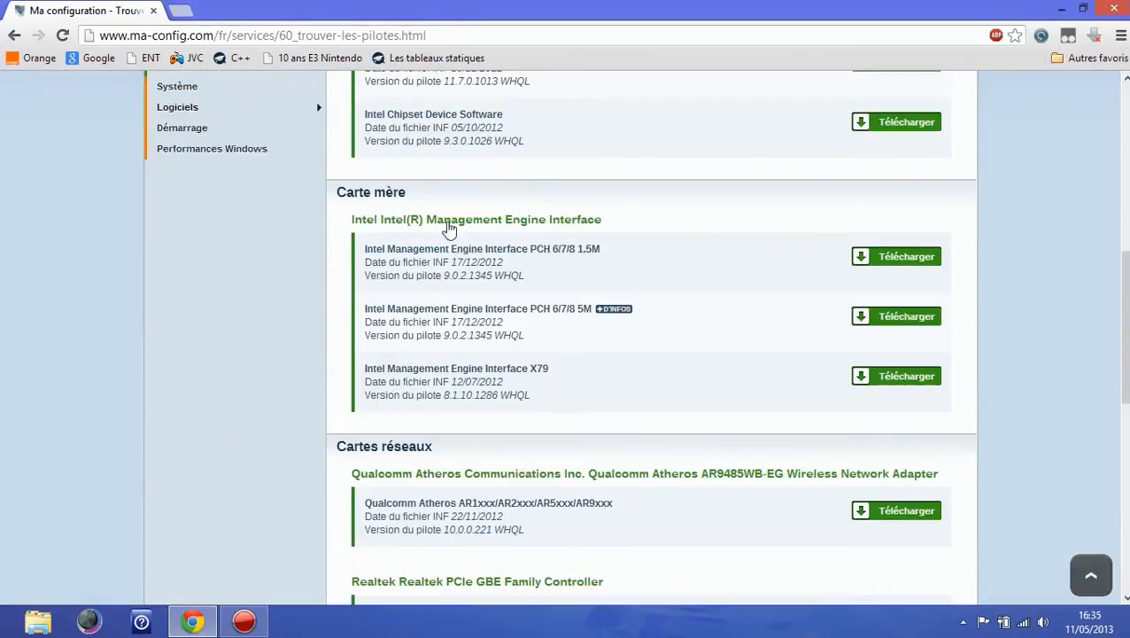
{"action": "scroll", "coordinate": [505, 558], "scroll_direction": "down", "scroll_amount": 5}
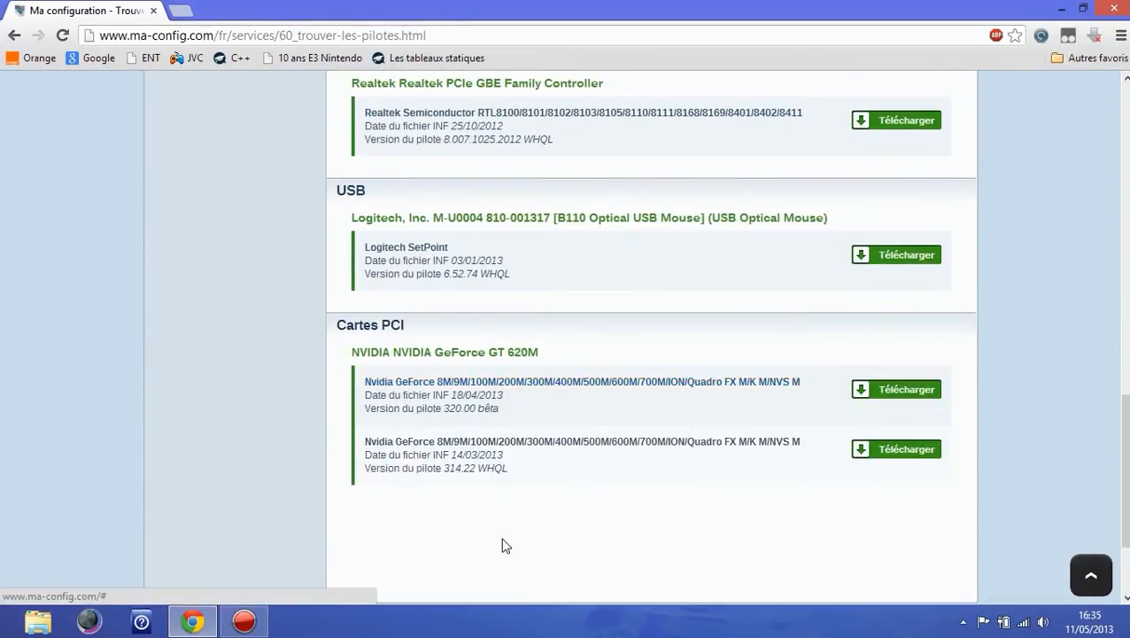
{"action": "scroll", "coordinate": [570, 466], "scroll_direction": "up", "scroll_amount": 5}
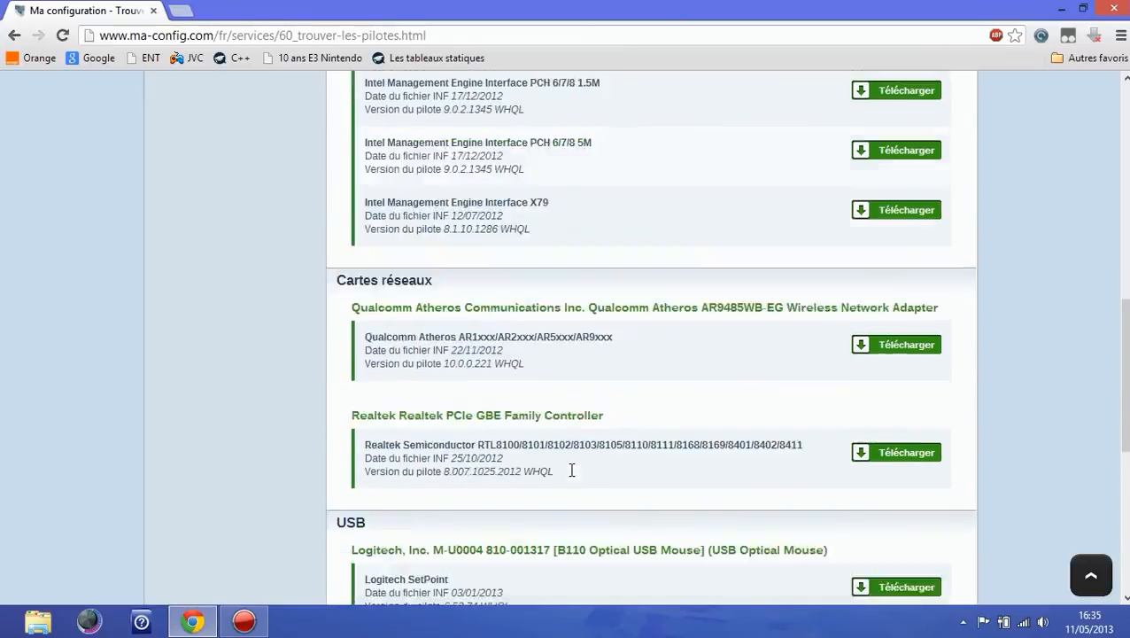
{"action": "scroll", "coordinate": [542, 452], "scroll_direction": "up", "scroll_amount": 5}
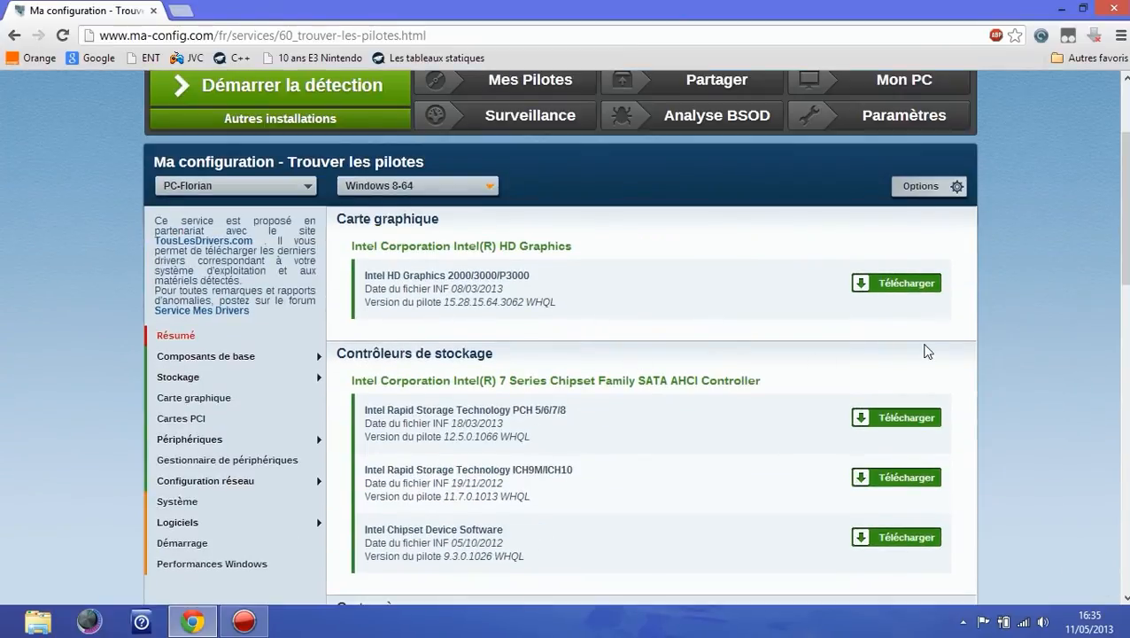
{"action": "scroll", "coordinate": [895, 292], "scroll_direction": "down", "scroll_amount": 5}
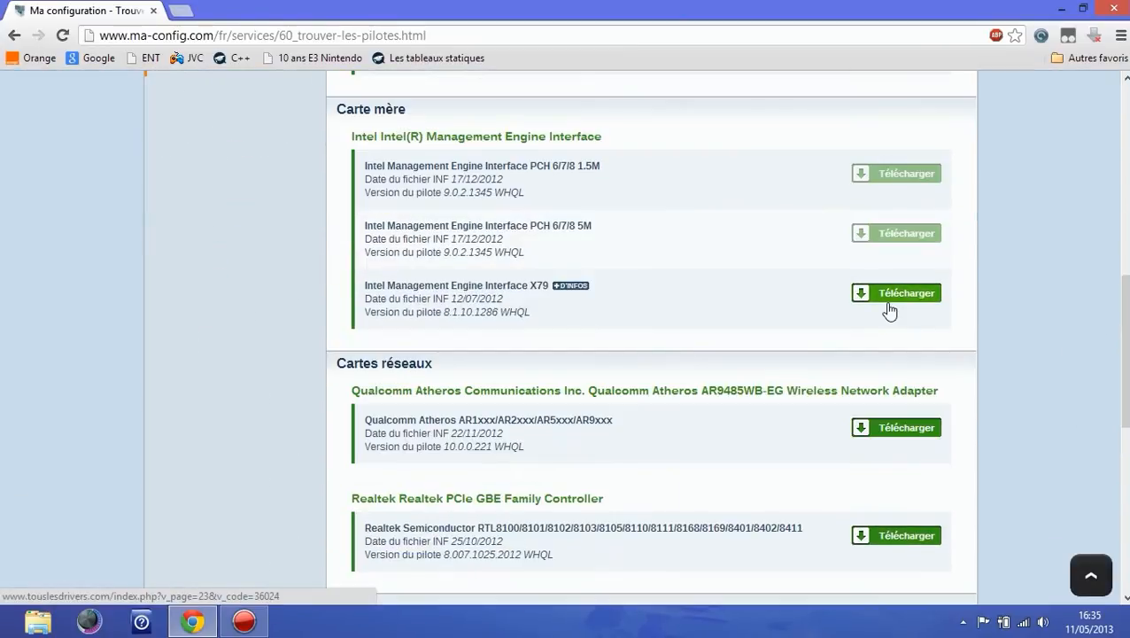
{"action": "scroll", "coordinate": [889, 309], "scroll_direction": "down", "scroll_amount": 2}
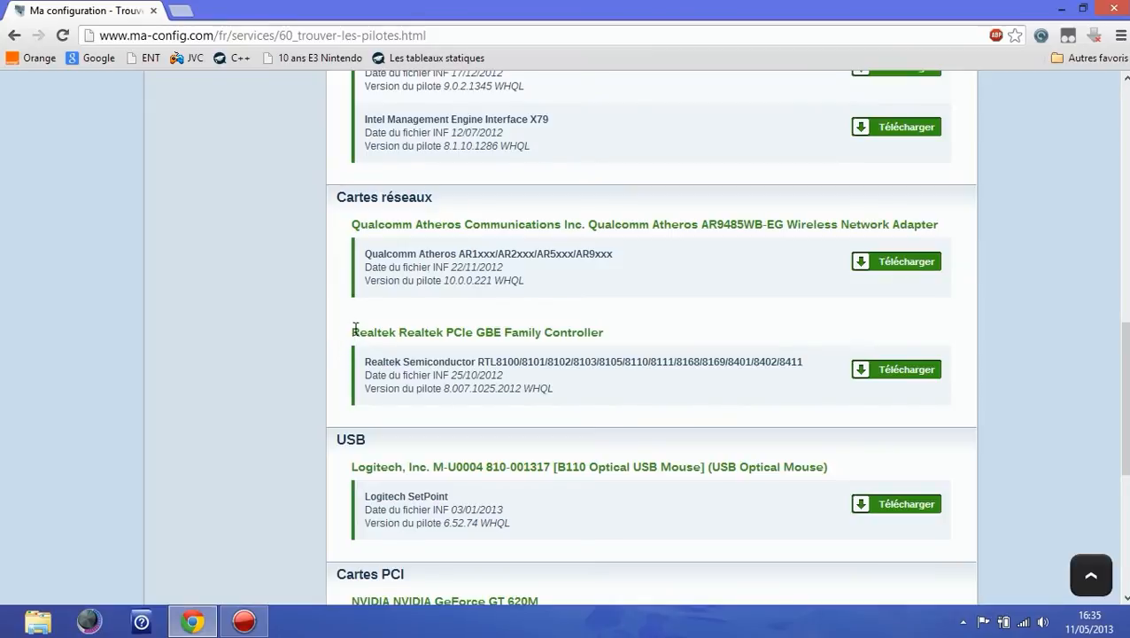
{"action": "mouse_move", "coordinate": [867, 376]}
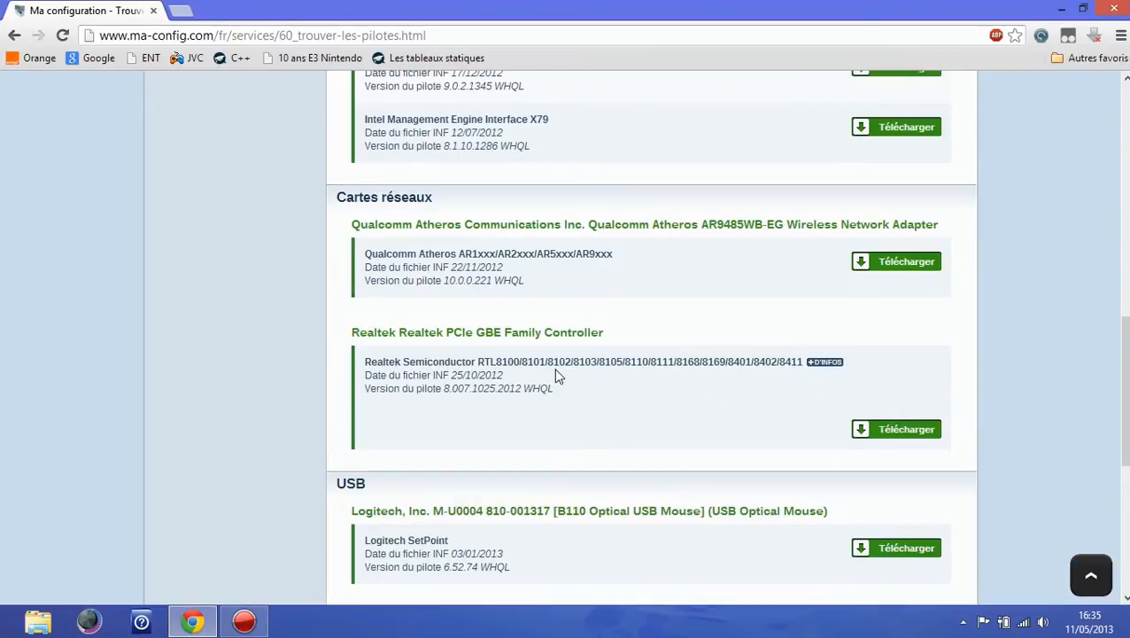
{"action": "scroll", "coordinate": [671, 376], "scroll_direction": "up", "scroll_amount": 10}
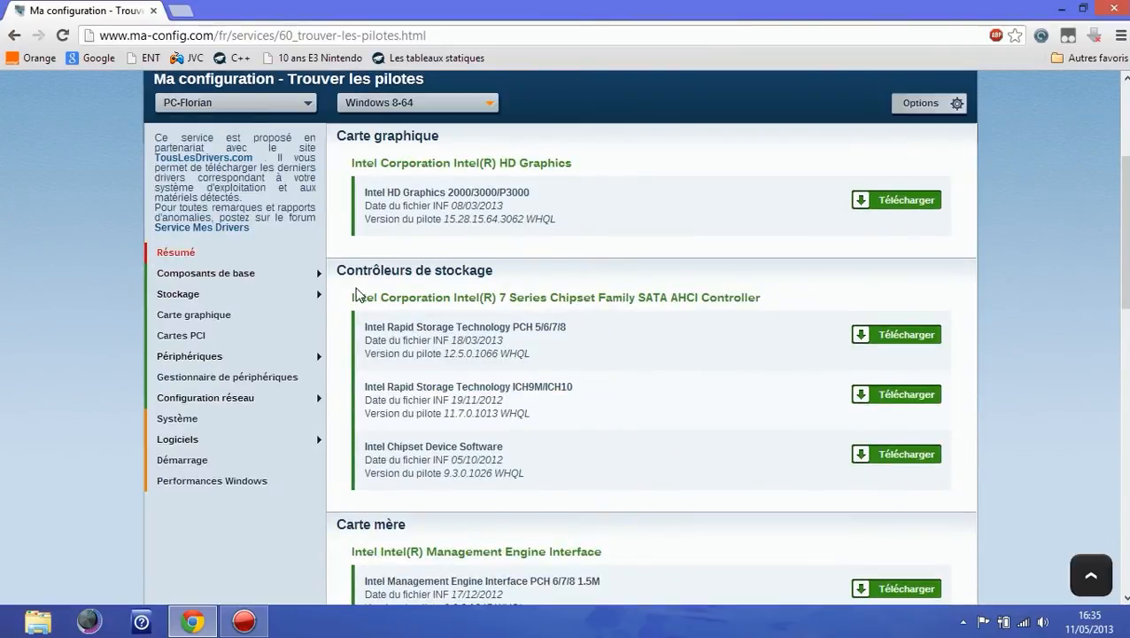
Step: Review the storage controller entry and the driver display options panel, then close the options
{"action": "left_click_drag", "start_coordinate": [348, 292], "coordinate": [717, 298]}
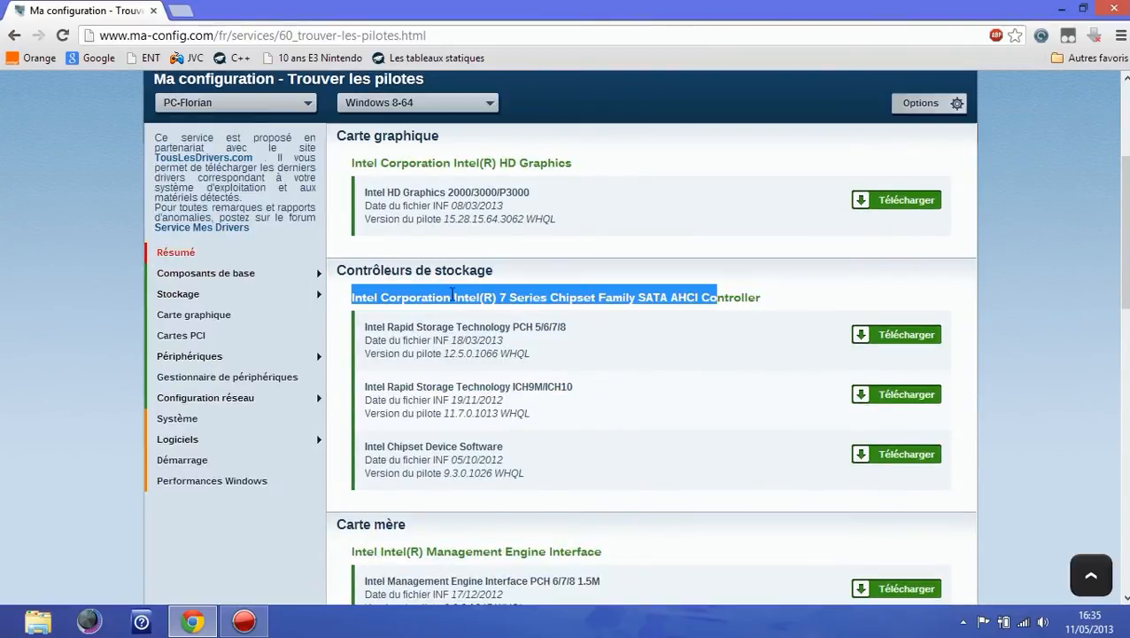
{"action": "left_click", "coordinate": [453, 295]}
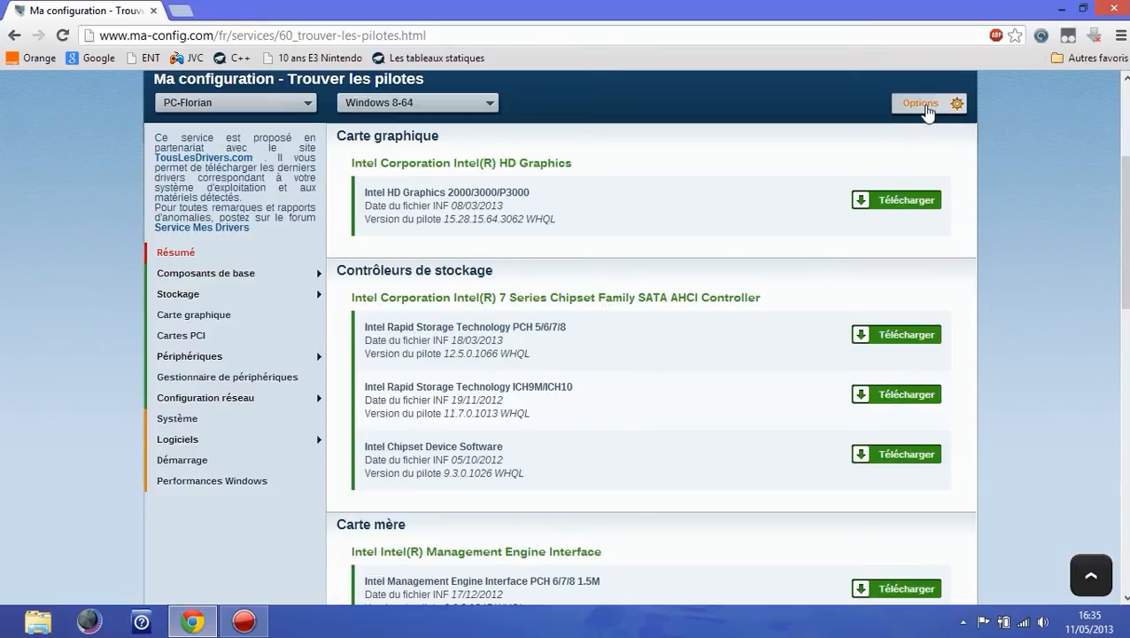
{"action": "left_click", "coordinate": [926, 107]}
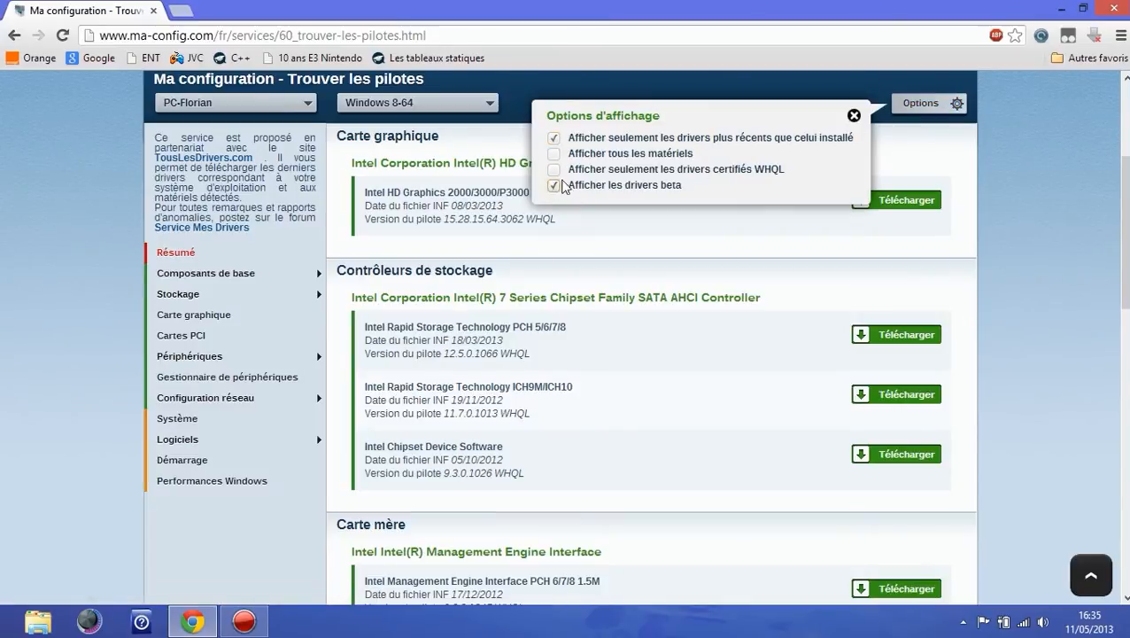
{"action": "left_click", "coordinate": [853, 115]}
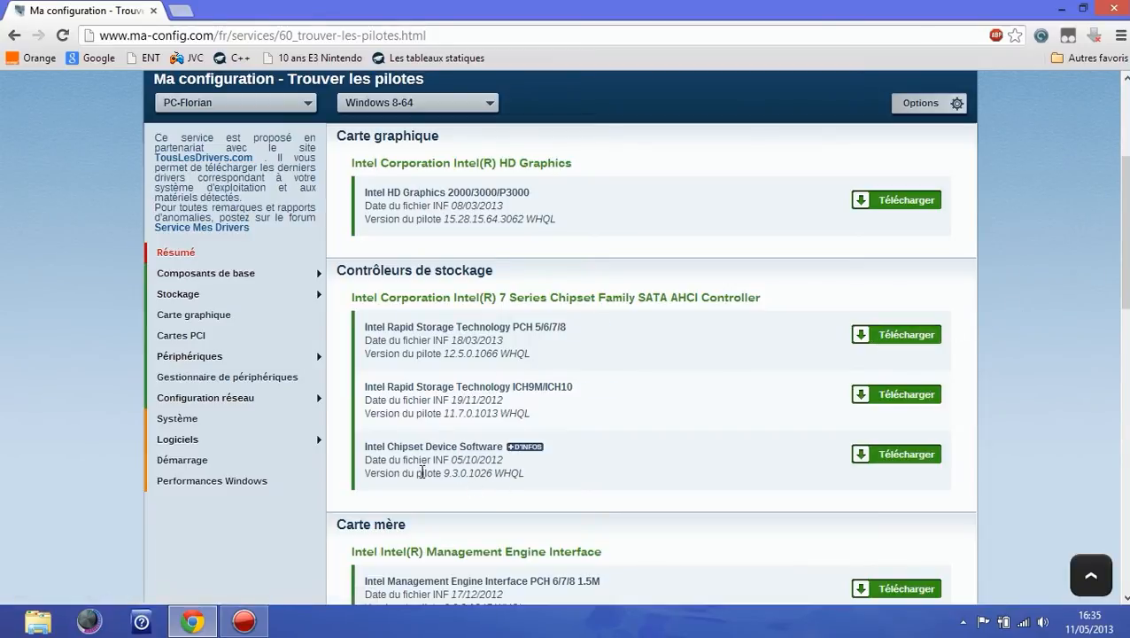
Step: Highlight the driver versions of the three storage controller drivers to compare them
{"action": "left_click_drag", "start_coordinate": [445, 478], "coordinate": [493, 474]}
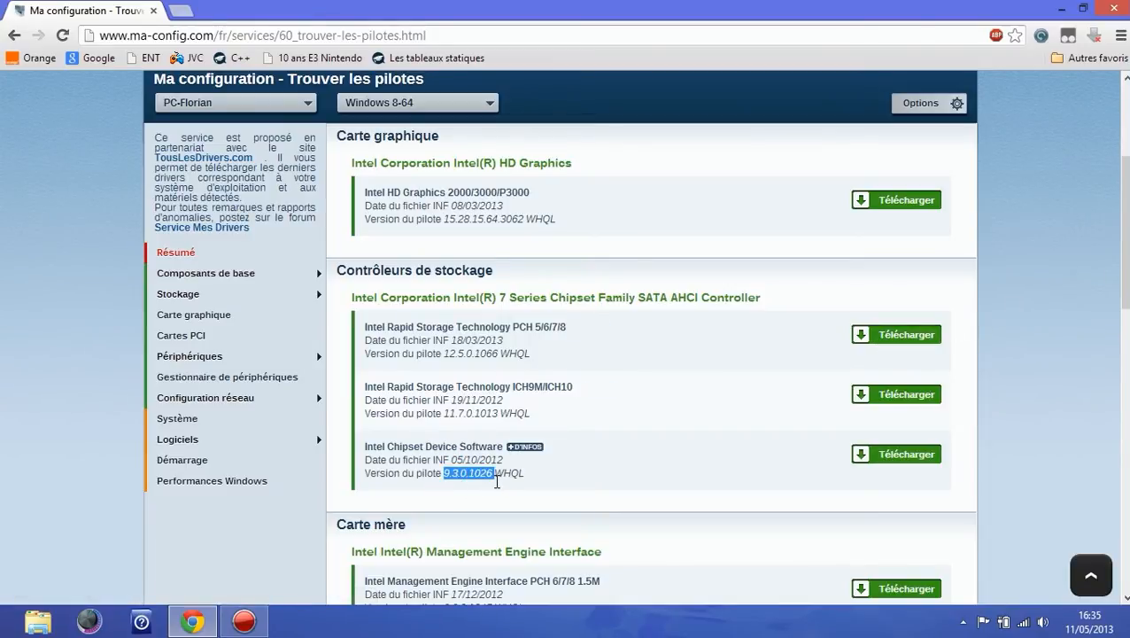
{"action": "left_click_drag", "start_coordinate": [445, 413], "coordinate": [501, 413]}
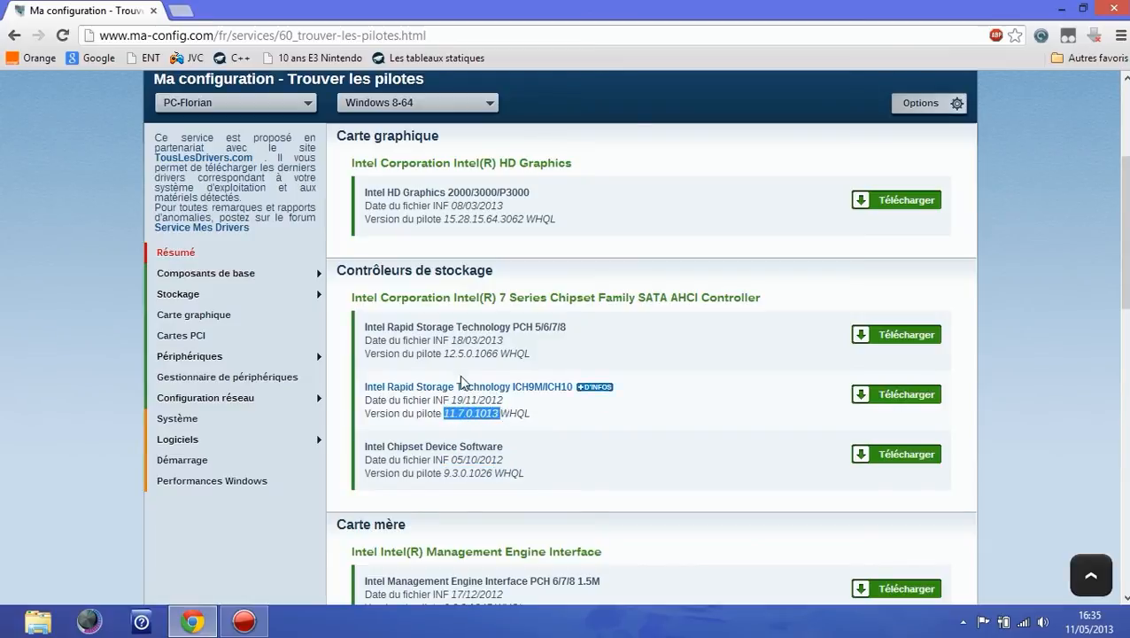
{"action": "left_click_drag", "start_coordinate": [445, 352], "coordinate": [498, 356]}
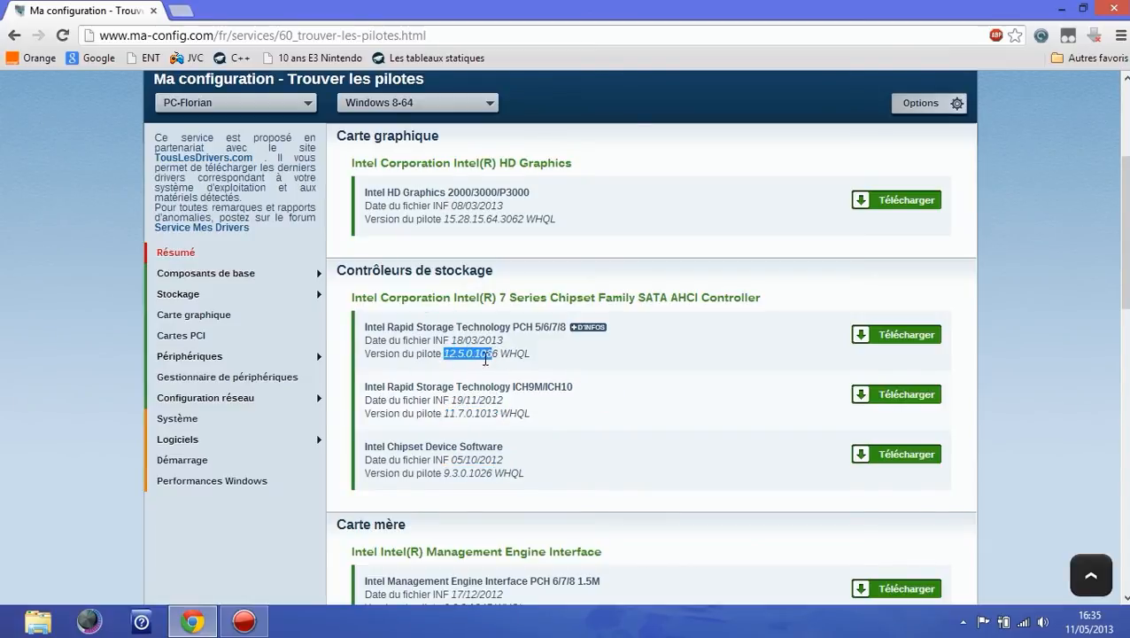
Step: Open the download page of the Intel Rapid Storage Technology PCH 5/6/7/8 driver and review its details
{"action": "left_click", "coordinate": [888, 332]}
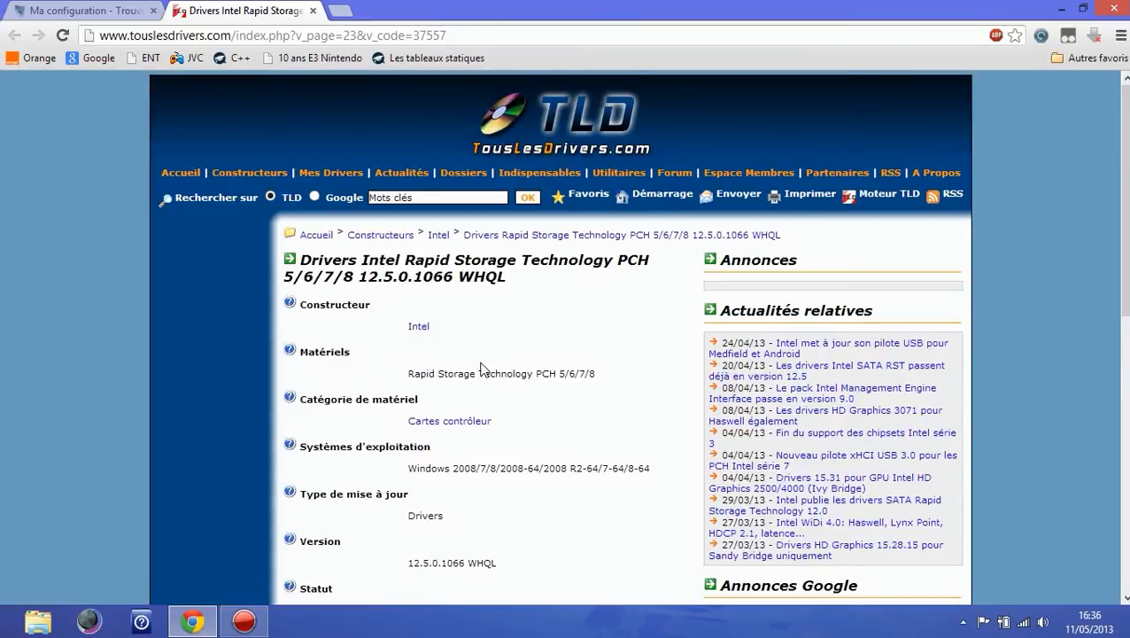
{"action": "scroll", "coordinate": [510, 354], "scroll_direction": "down", "scroll_amount": 3}
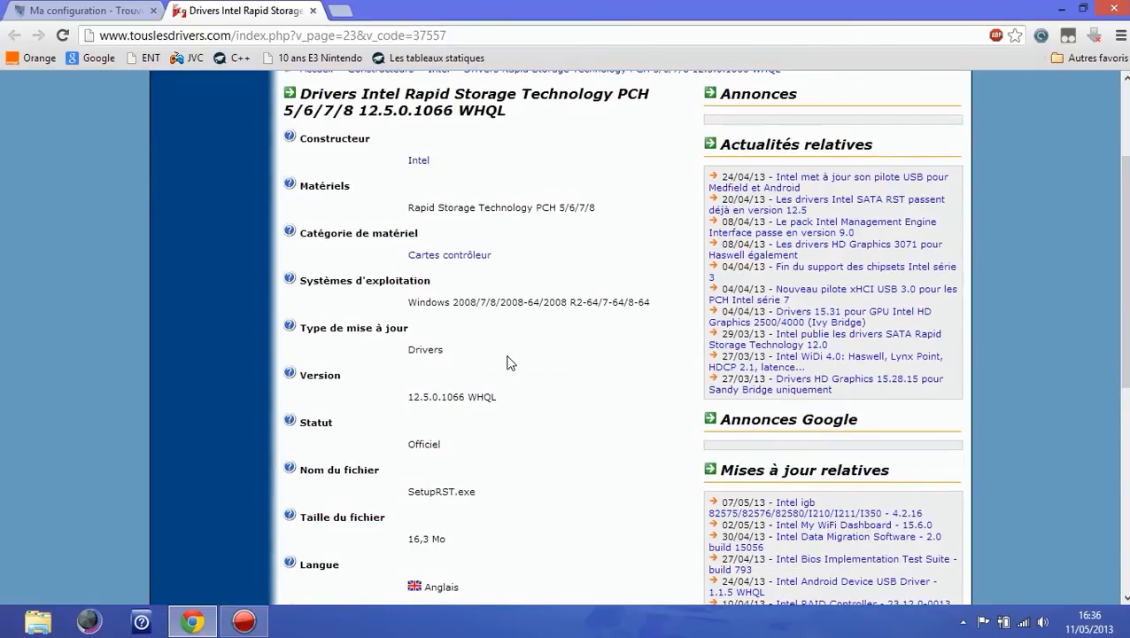
{"action": "scroll", "coordinate": [513, 346], "scroll_direction": "up", "scroll_amount": 3}
{"action": "scroll", "coordinate": [513, 346], "scroll_direction": "down", "scroll_amount": 5}
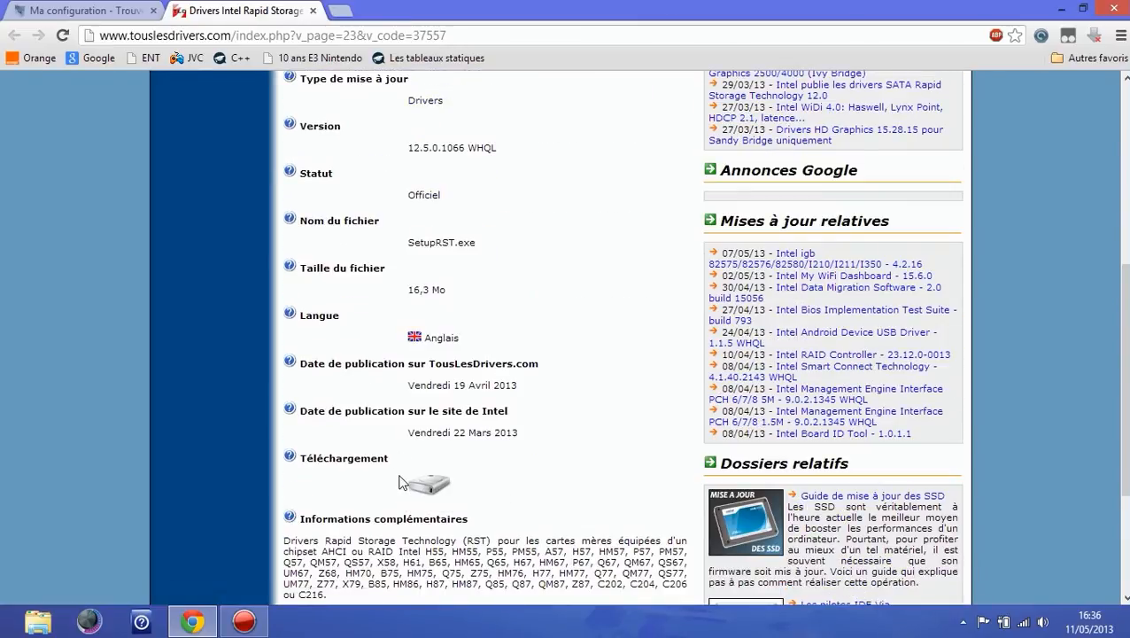
Step: Download SetupRST.exe from the fichiers.touslesdrivers.com server and set it to open once downloaded
{"action": "left_click", "coordinate": [431, 486]}
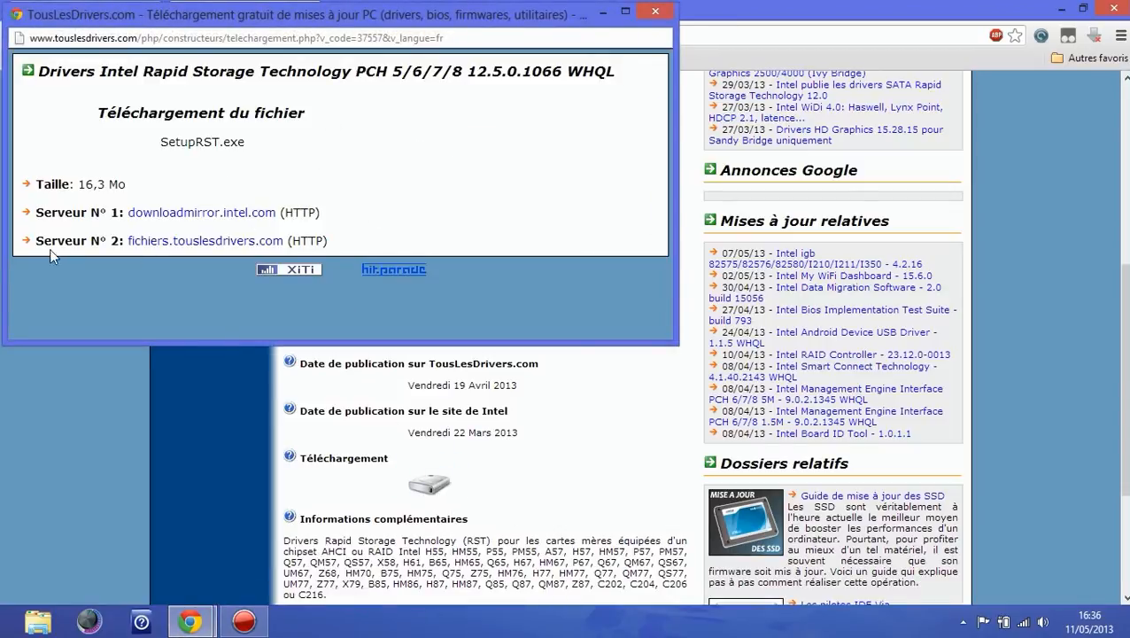
{"action": "left_click_drag", "start_coordinate": [37, 243], "coordinate": [113, 238]}
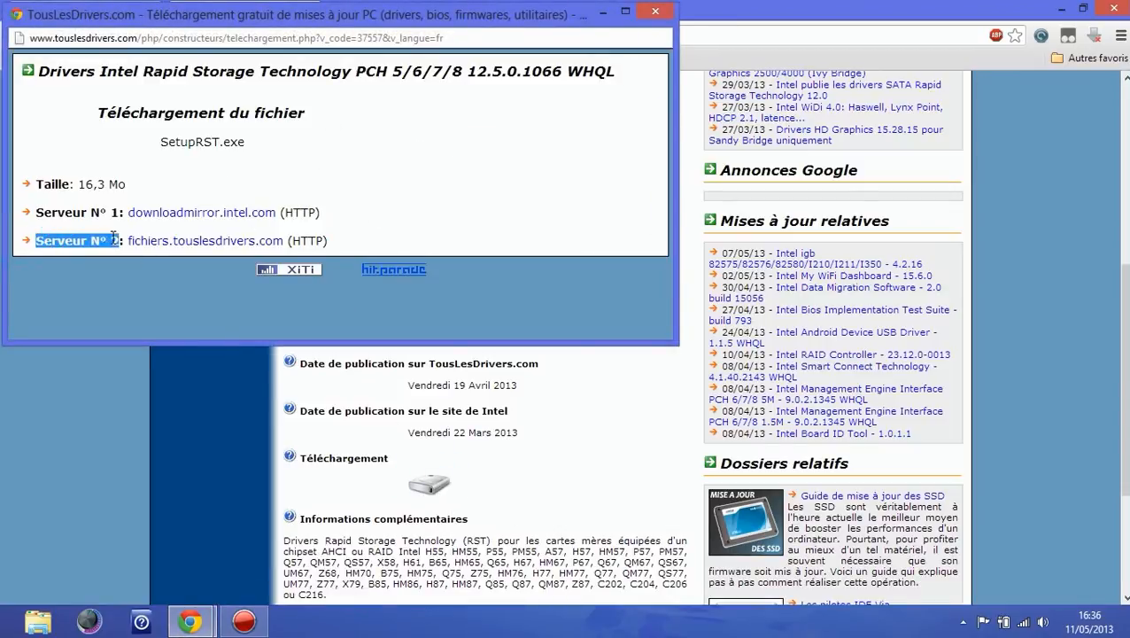
{"action": "left_click", "coordinate": [46, 205]}
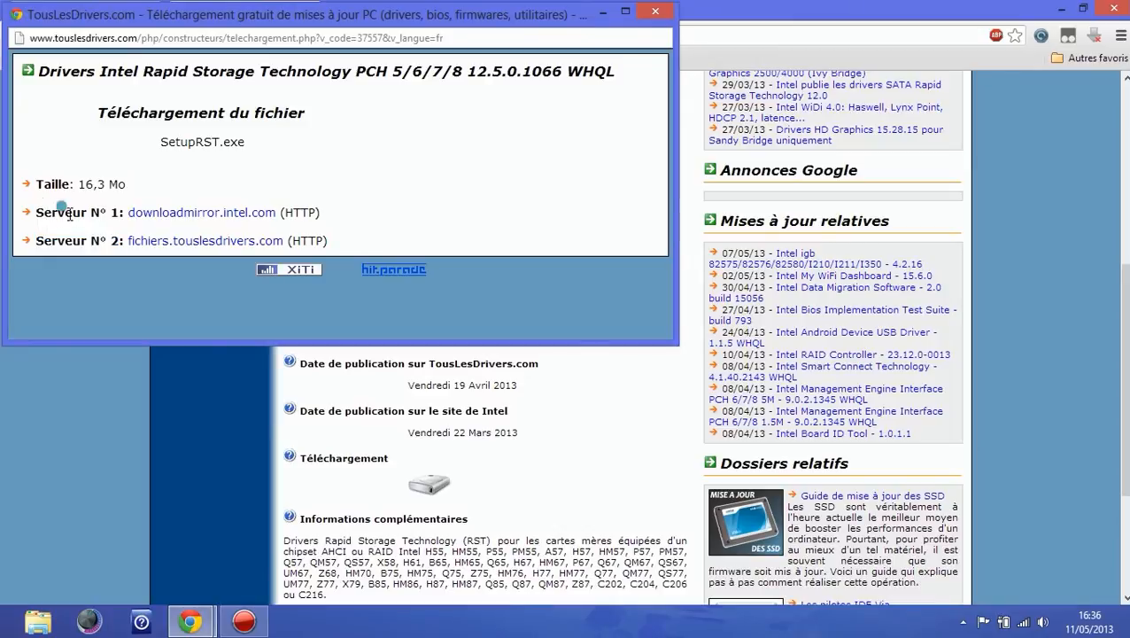
{"action": "left_click", "coordinate": [184, 250]}
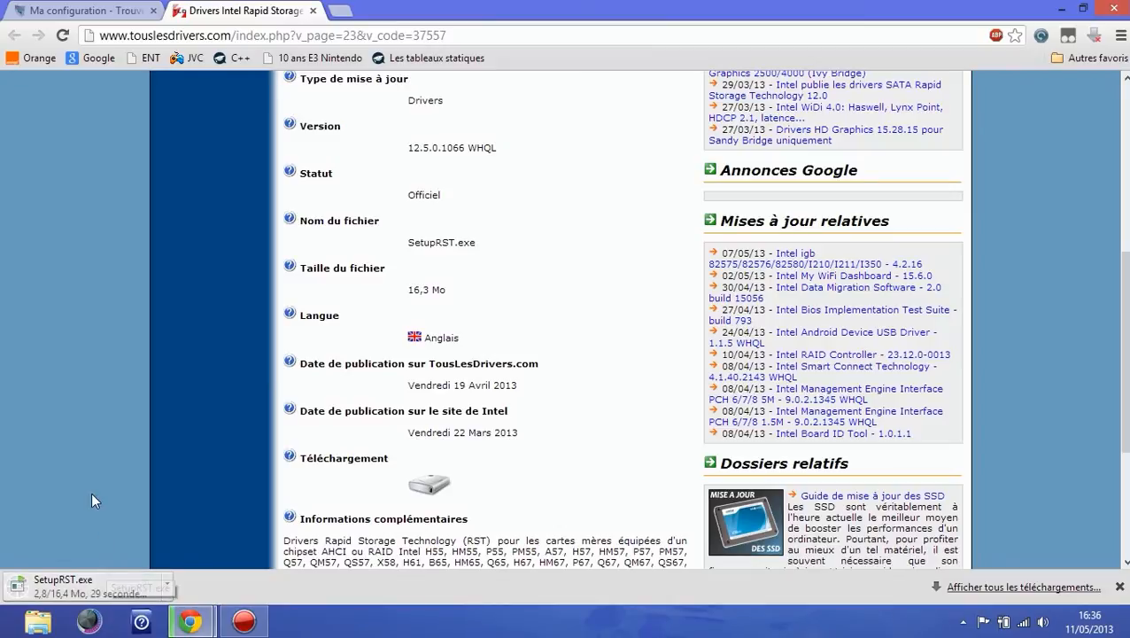
{"action": "left_click", "coordinate": [108, 575]}
{"action": "left_click", "coordinate": [43, 10]}
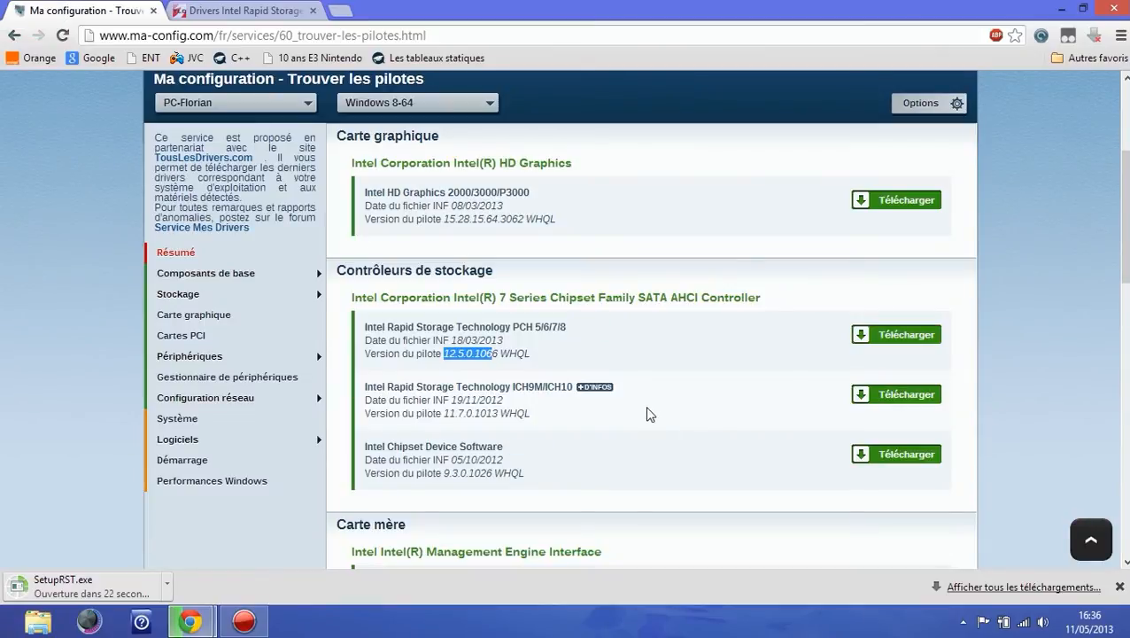
{"action": "scroll", "coordinate": [649, 414], "scroll_direction": "down", "scroll_amount": 4}
{"action": "scroll", "coordinate": [645, 397], "scroll_direction": "up", "scroll_amount": 6}
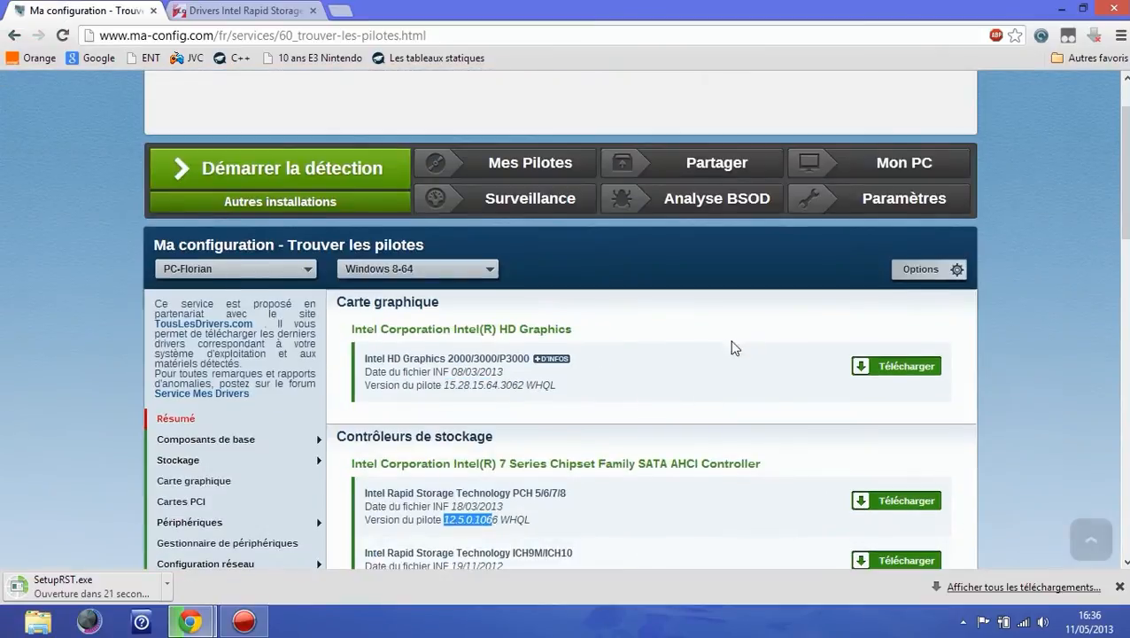
{"action": "scroll", "coordinate": [746, 494], "scroll_direction": "down", "scroll_amount": 2}
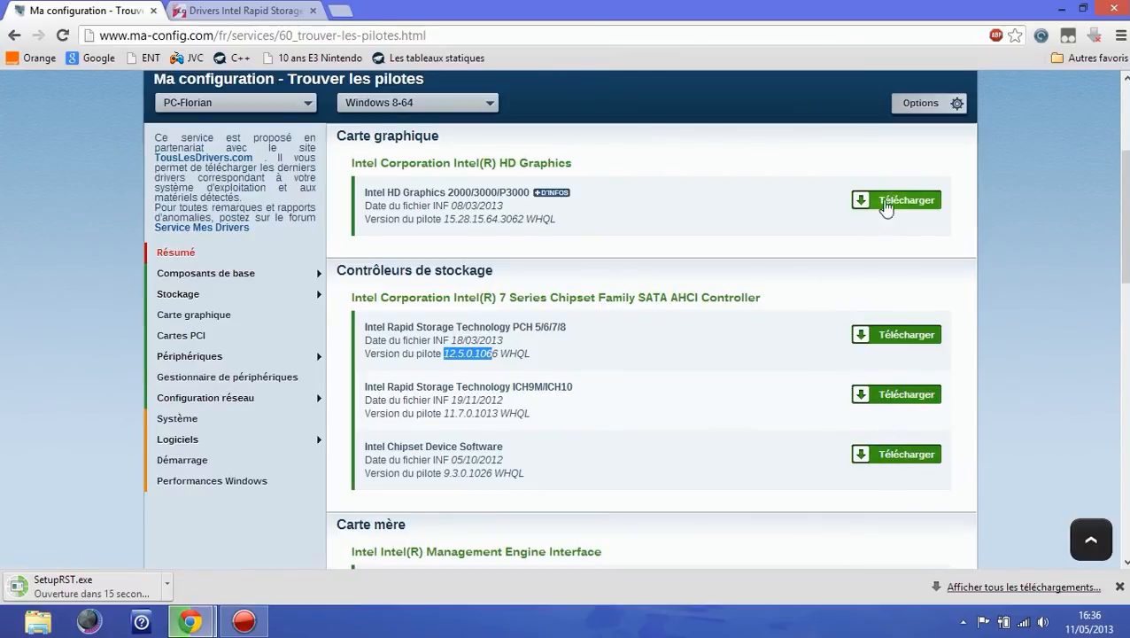
{"action": "scroll", "coordinate": [868, 248], "scroll_direction": "down", "scroll_amount": 5}
{"action": "scroll", "coordinate": [867, 307], "scroll_direction": "down", "scroll_amount": 3}
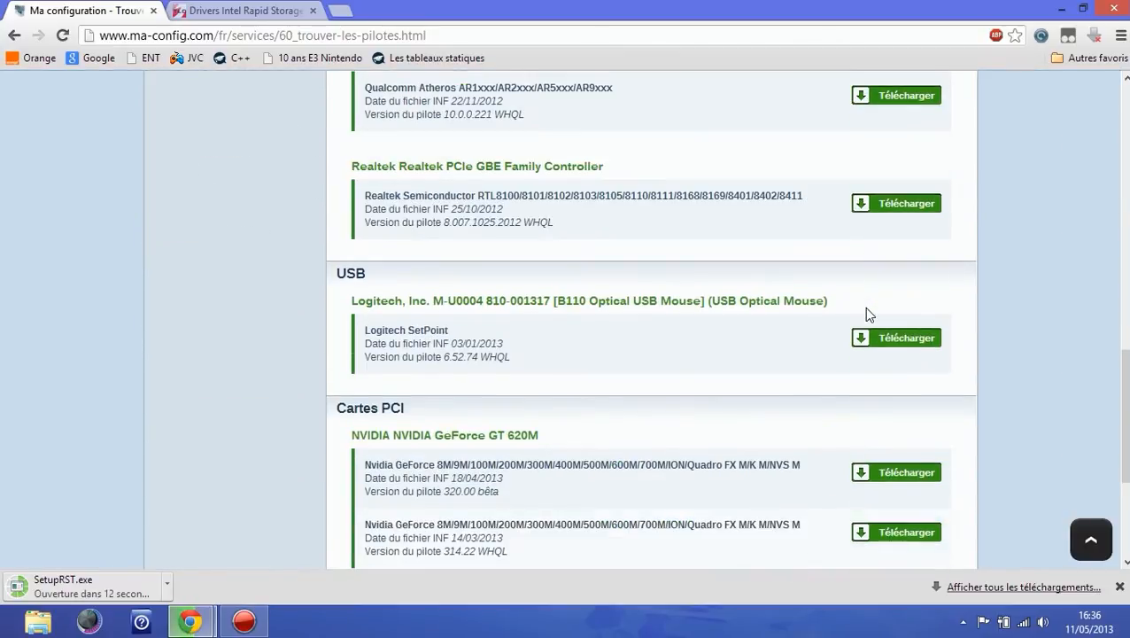
{"action": "left_click", "coordinate": [901, 353]}
{"action": "scroll", "coordinate": [489, 375], "scroll_direction": "down", "scroll_amount": 7}
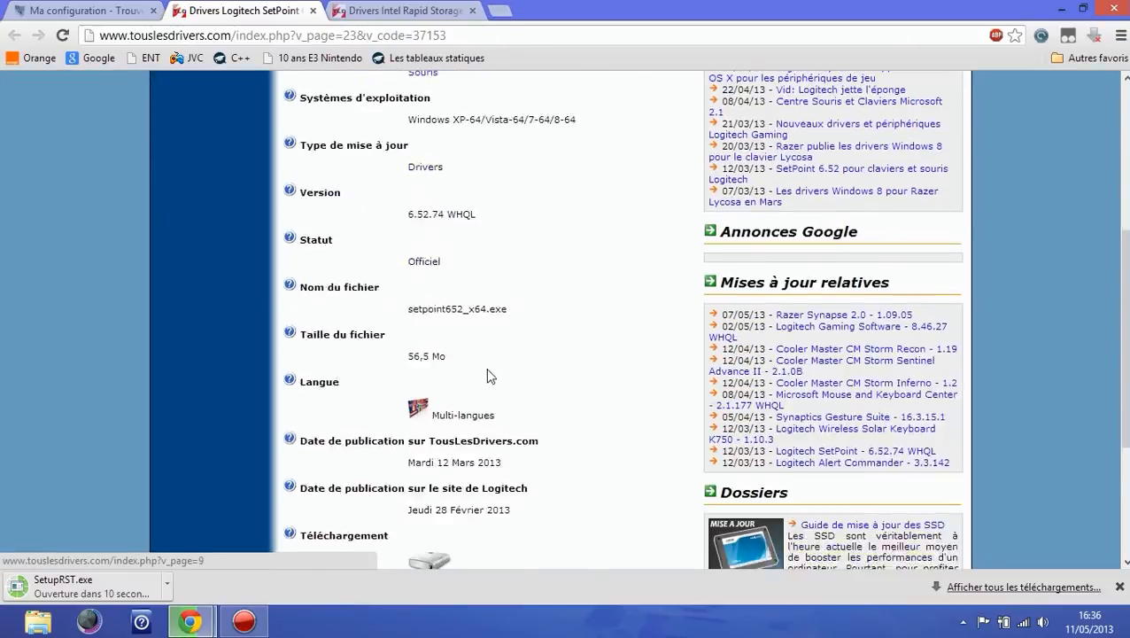
{"action": "left_click", "coordinate": [431, 317]}
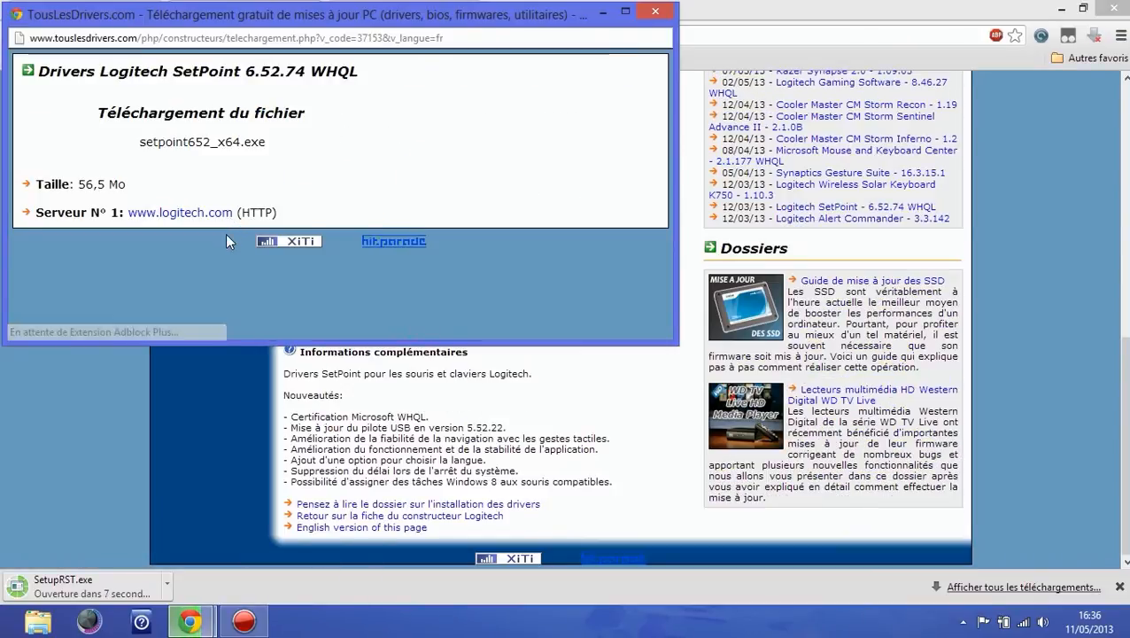
{"action": "left_click", "coordinate": [225, 216]}
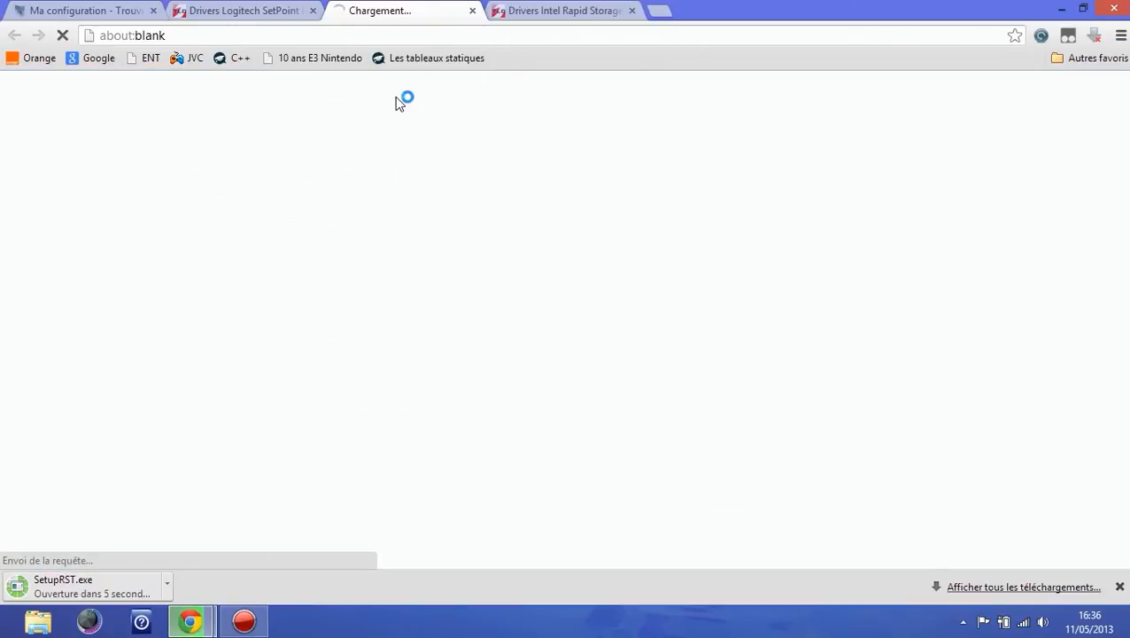
{"action": "left_click", "coordinate": [247, 10]}
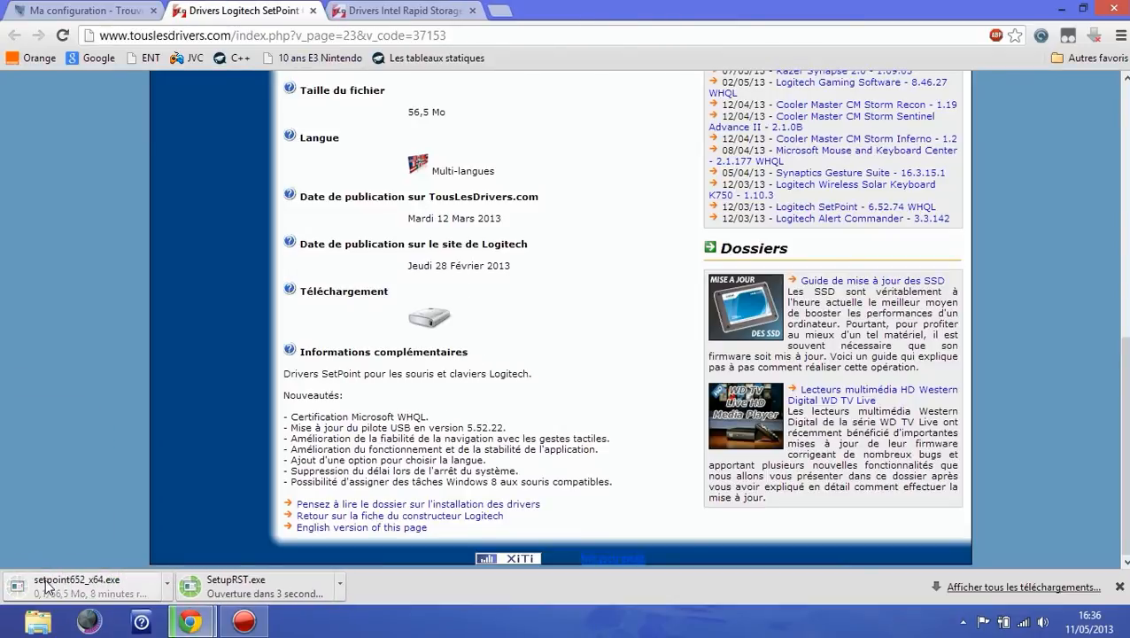
{"action": "left_click", "coordinate": [427, 318]}
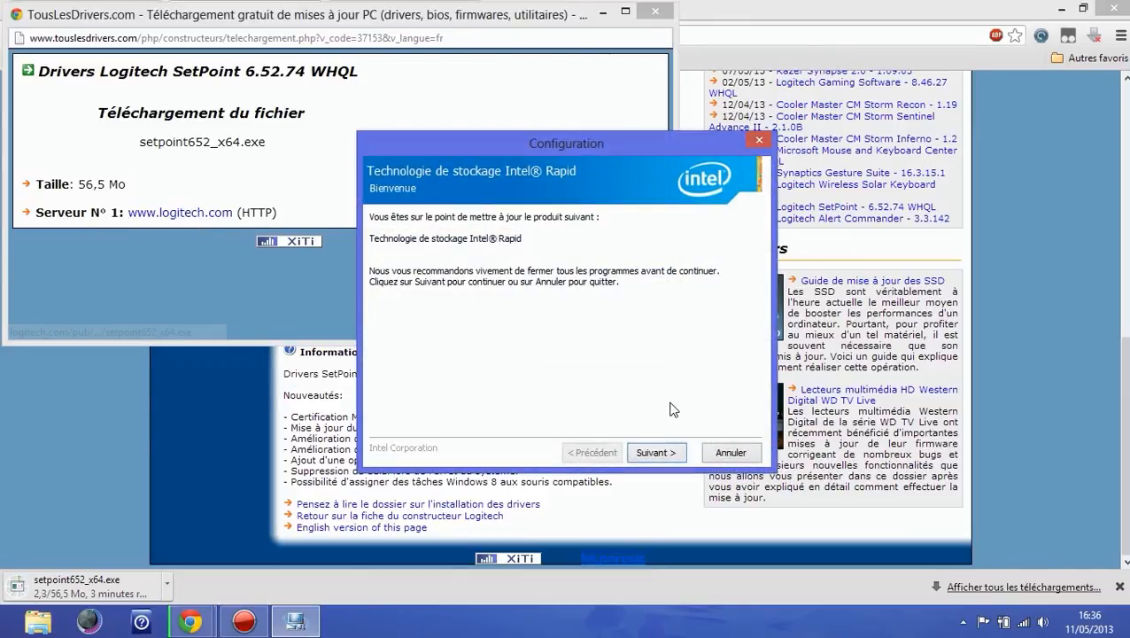
{"action": "left_click", "coordinate": [654, 11]}
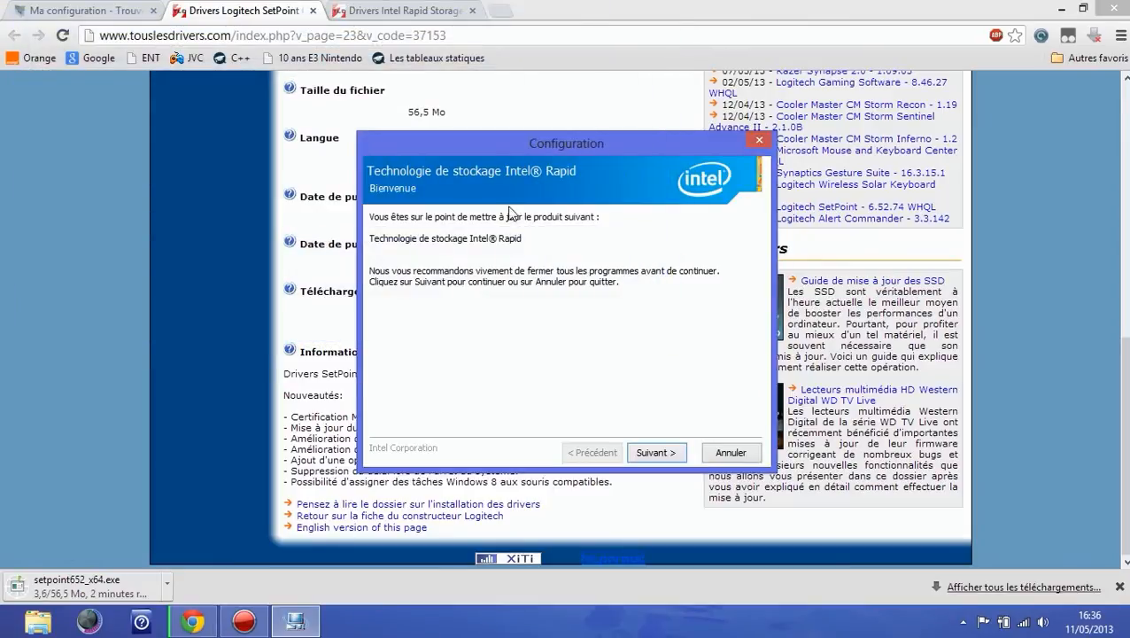
Step: Run the Intel Rapid Storage Technology installer, accept the licence agreement, and choose to restart the computer later
{"action": "left_click", "coordinate": [633, 453]}
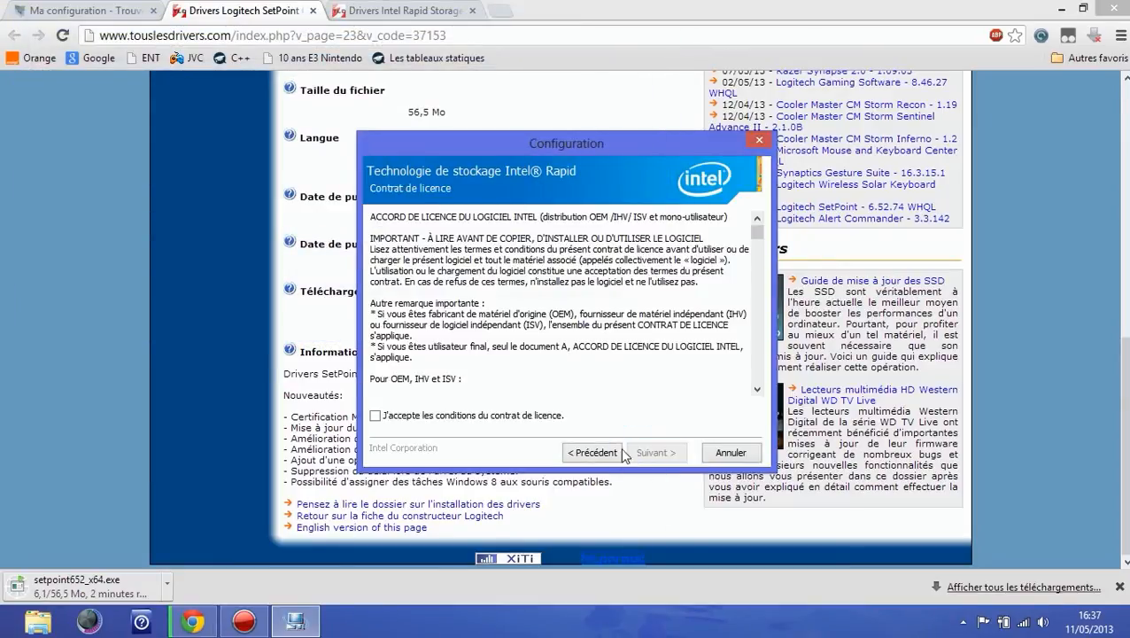
{"action": "left_click", "coordinate": [461, 416]}
{"action": "left_click", "coordinate": [649, 453]}
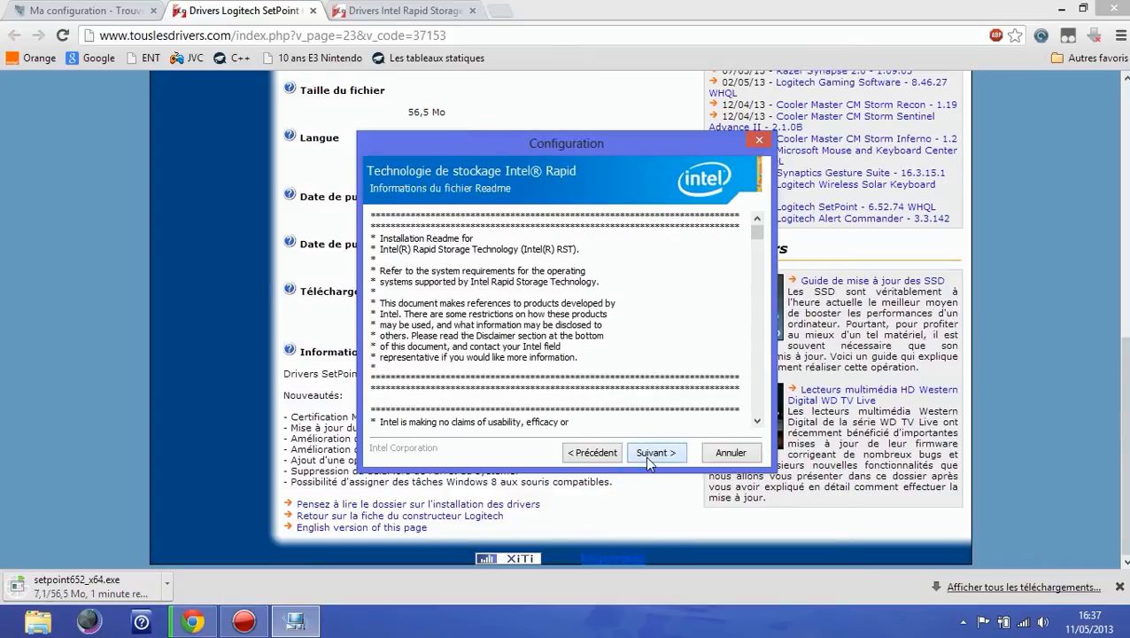
{"action": "left_click", "coordinate": [647, 453]}
{"action": "left_click", "coordinate": [644, 455]}
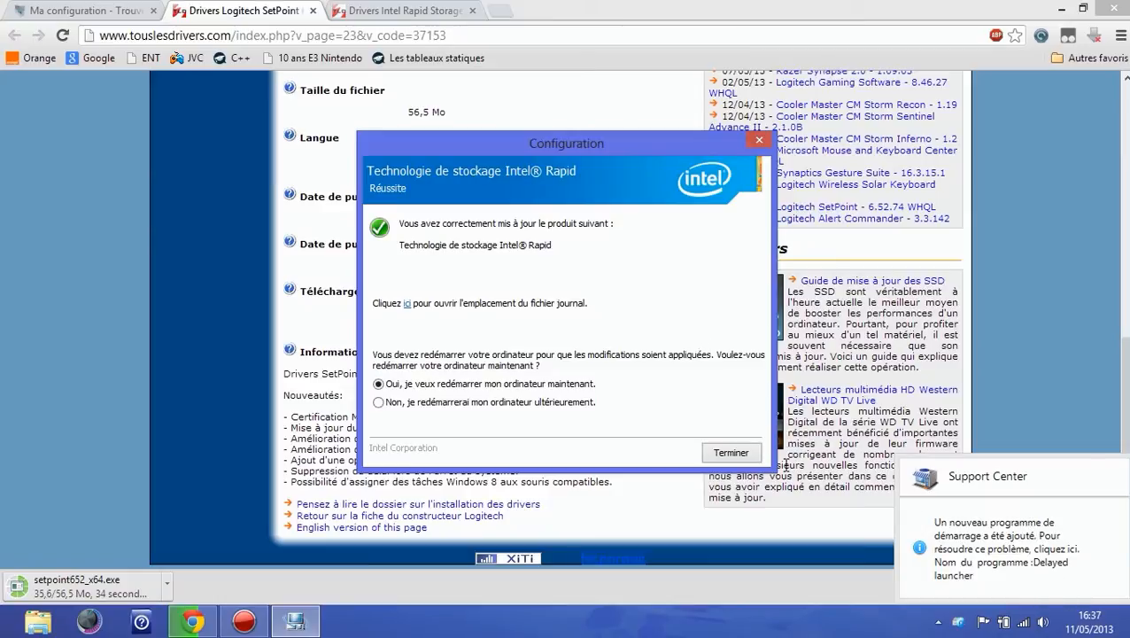
{"action": "left_click", "coordinate": [536, 406]}
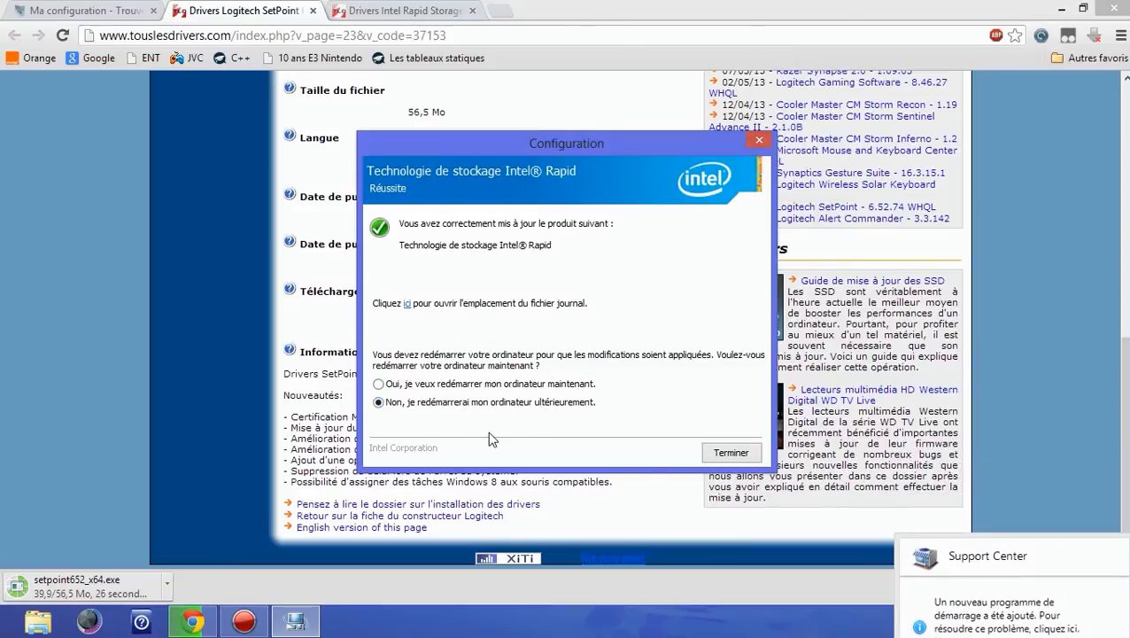
Step: Switch the Intel Rapid Storage installer's restart choice to restarting the computer now
{"action": "left_click", "coordinate": [499, 388]}
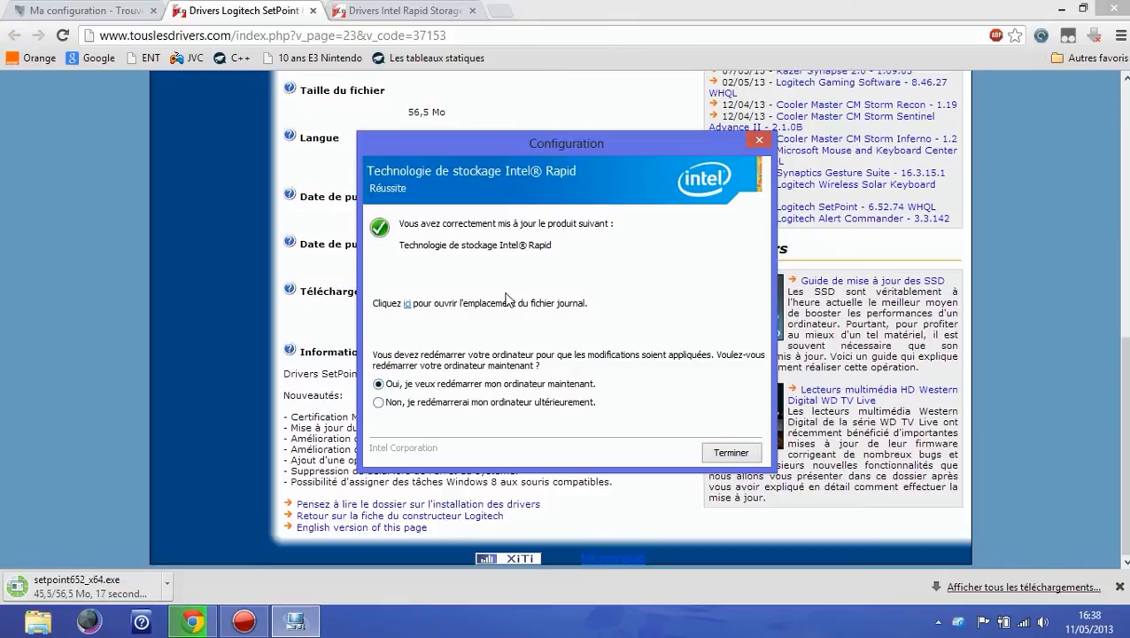
{"action": "left_click", "coordinate": [327, 441]}
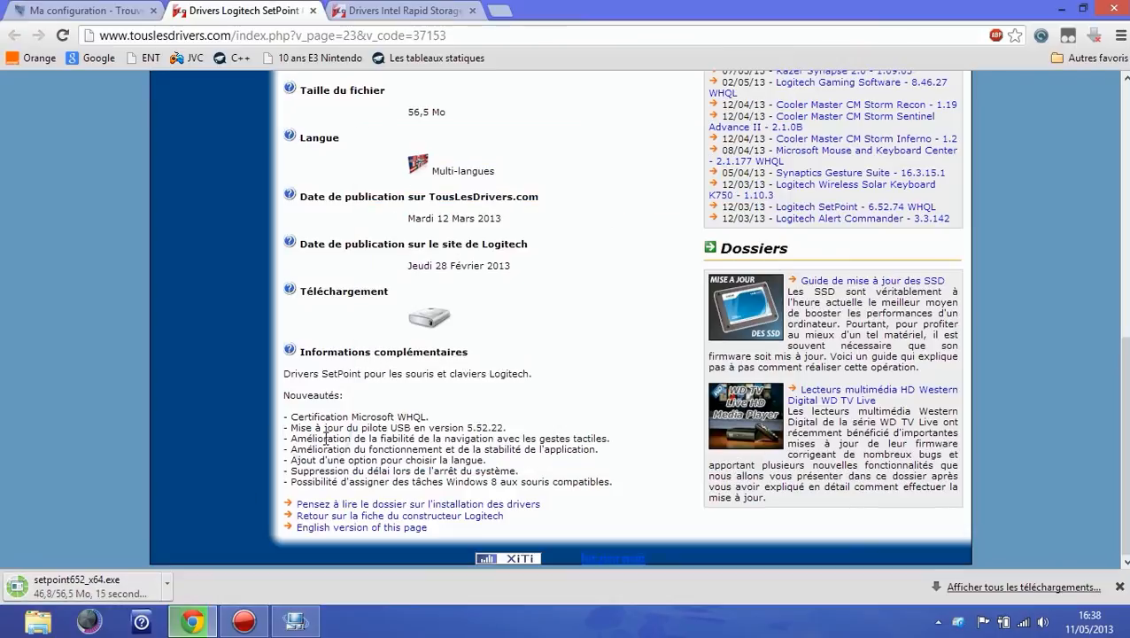
{"action": "scroll", "coordinate": [358, 399], "scroll_direction": "up", "scroll_amount": 5}
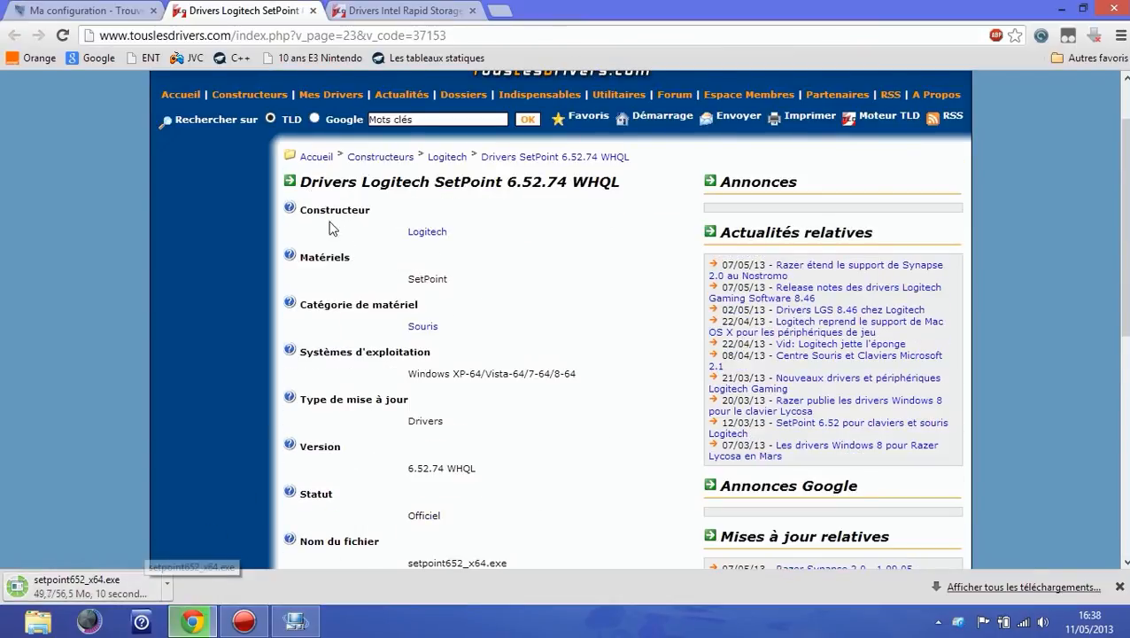
{"action": "scroll", "coordinate": [287, 107], "scroll_direction": "up", "scroll_amount": 1}
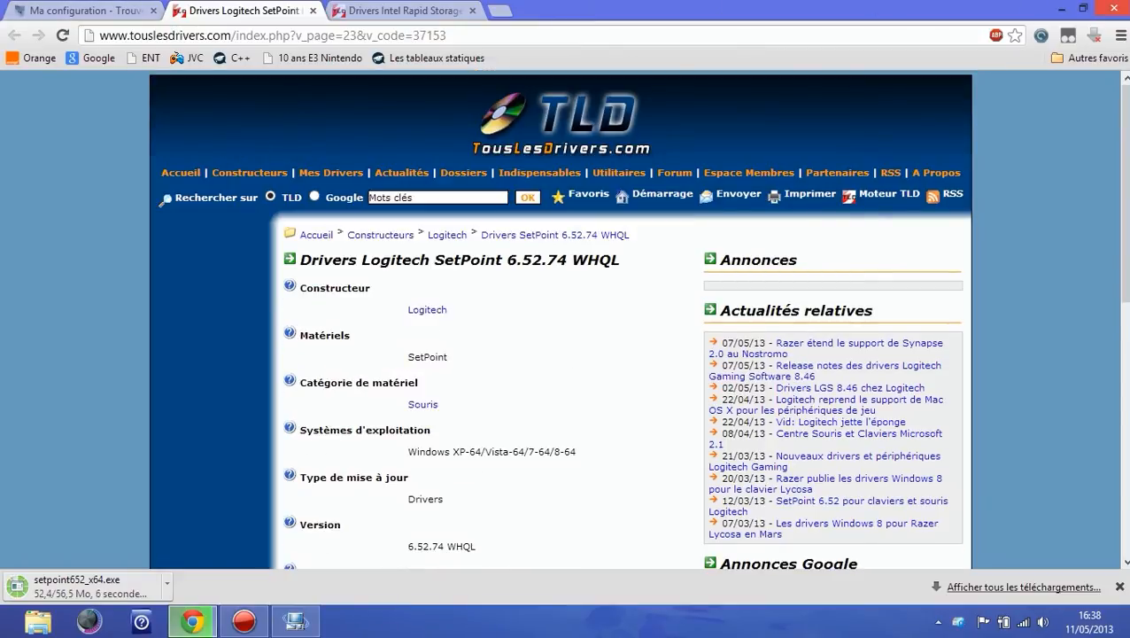
{"action": "mouse_move", "coordinate": [1129, 0]}
{"action": "left_click", "coordinate": [301, 627]}
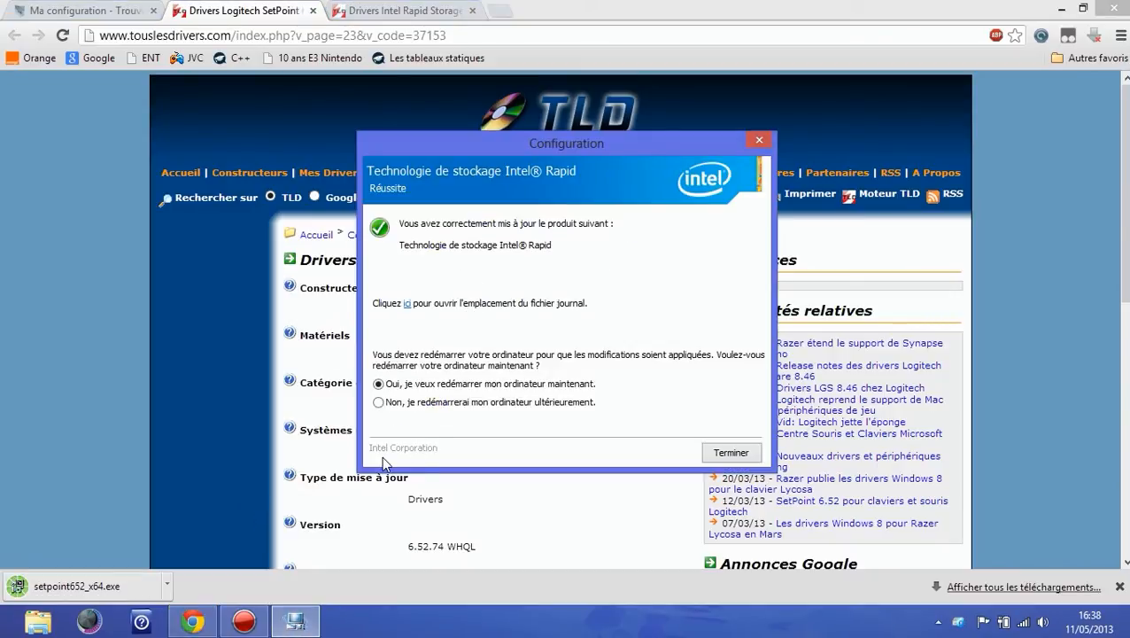
Step: Run the downloaded SetPoint 6.52 installer, close Chrome as it recommends, and continue past the welcome screen
{"action": "left_click", "coordinate": [89, 585]}
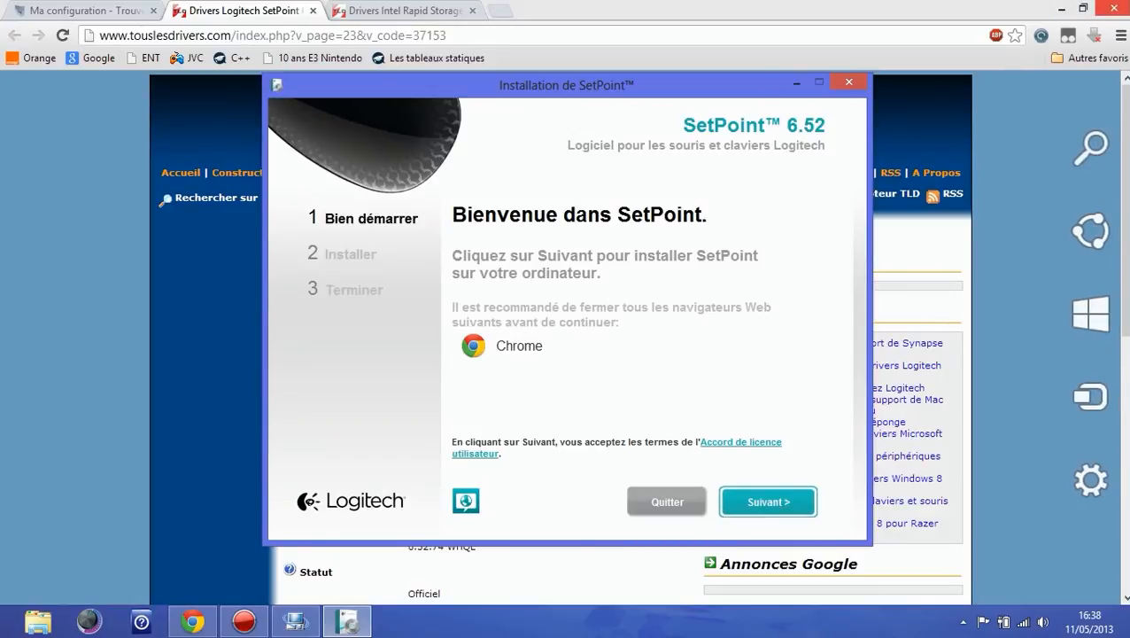
{"action": "left_click", "coordinate": [1113, 8]}
{"action": "left_click", "coordinate": [753, 501]}
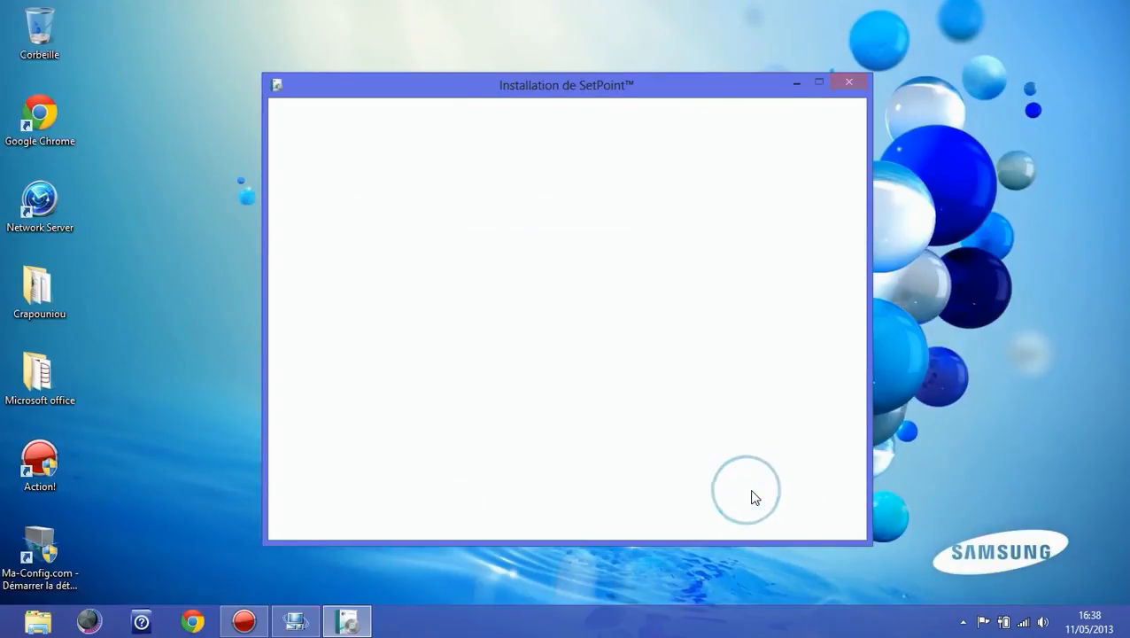